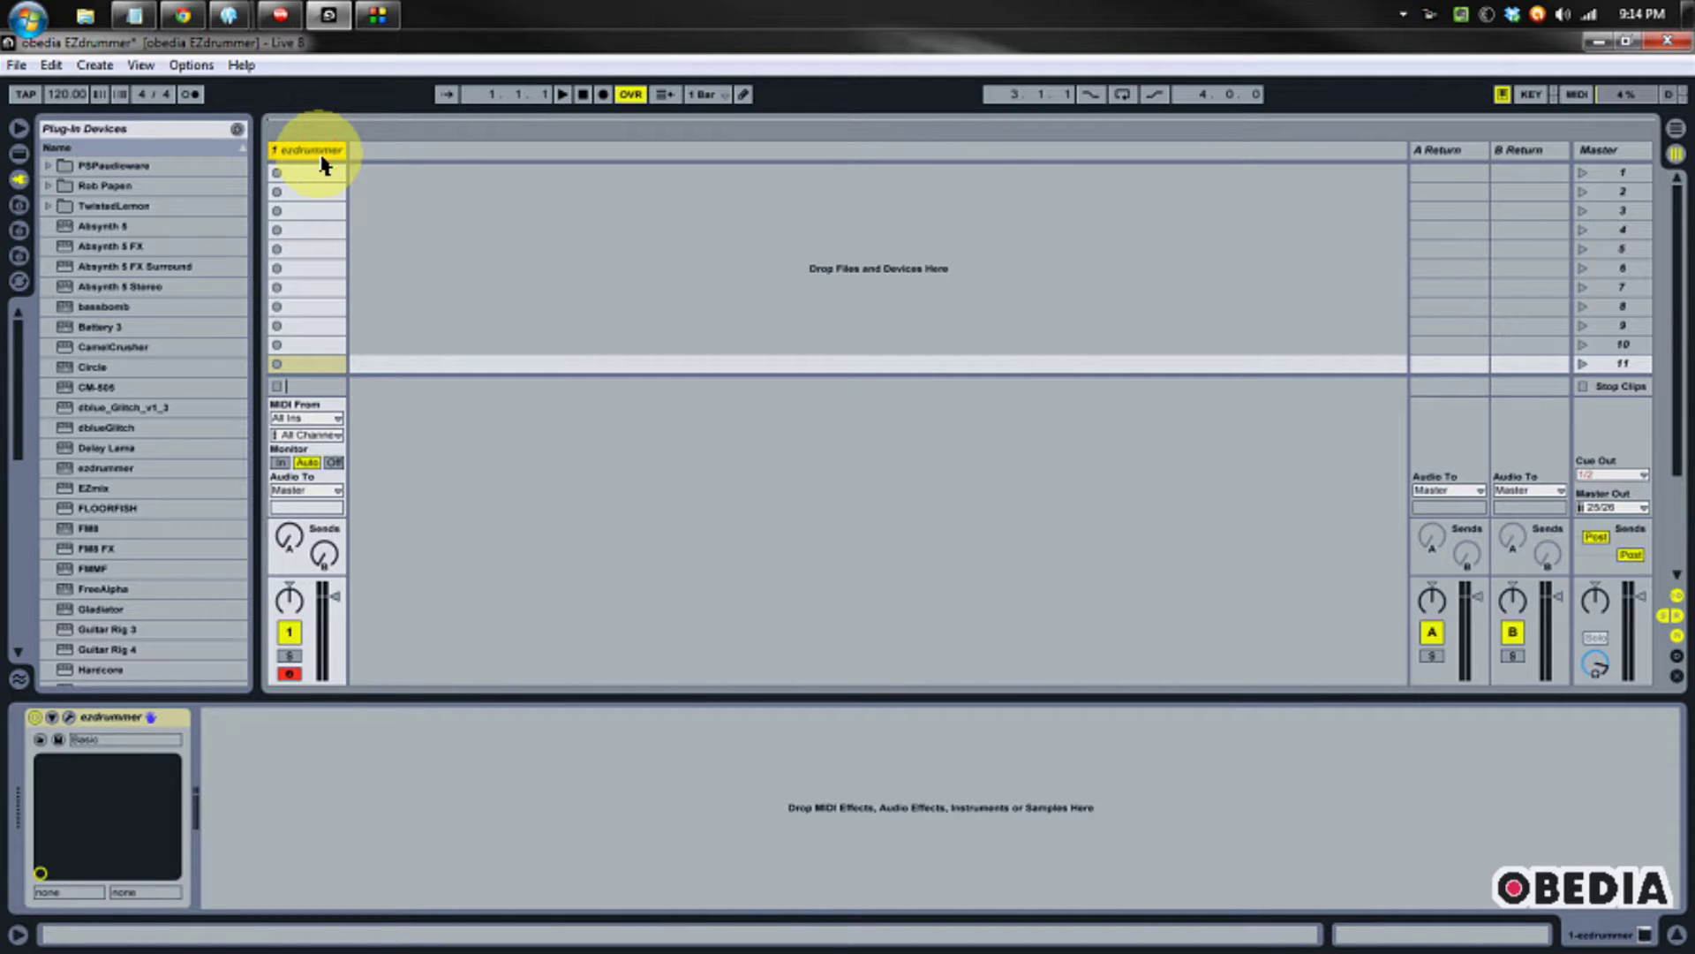
# - Open the EZdrummer plug-in and its EZ Mixer, showing every kit piece routed to Trk 1
pyautogui.click(422, 270)
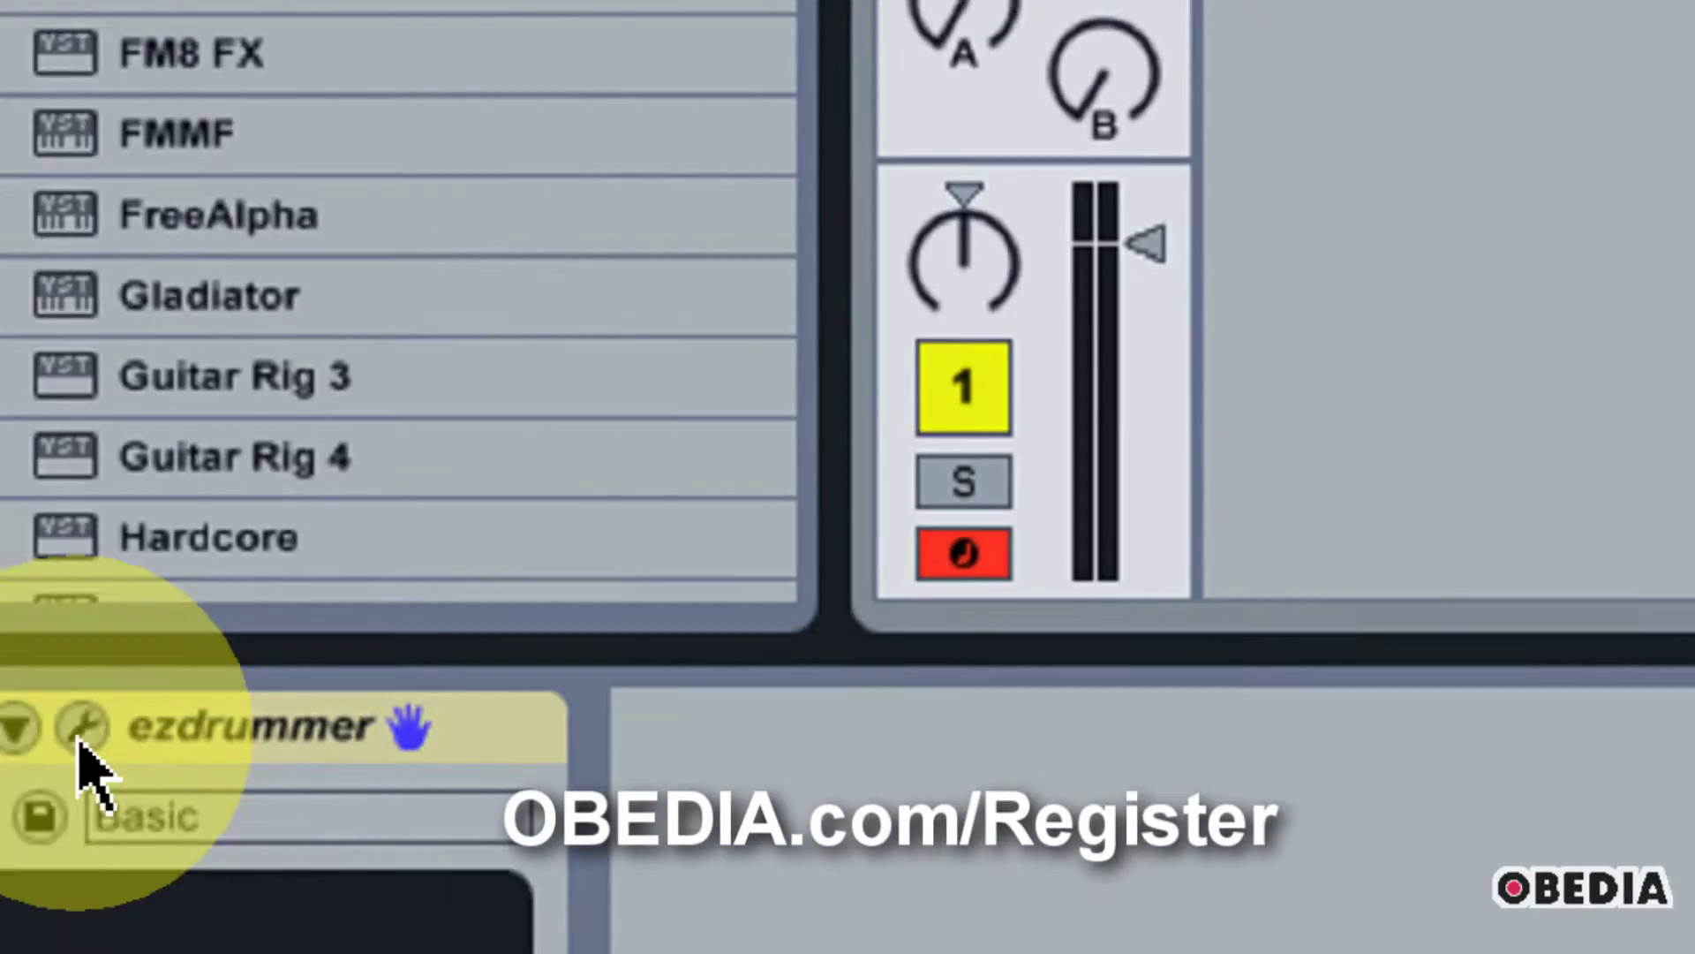
pyautogui.click(82, 727)
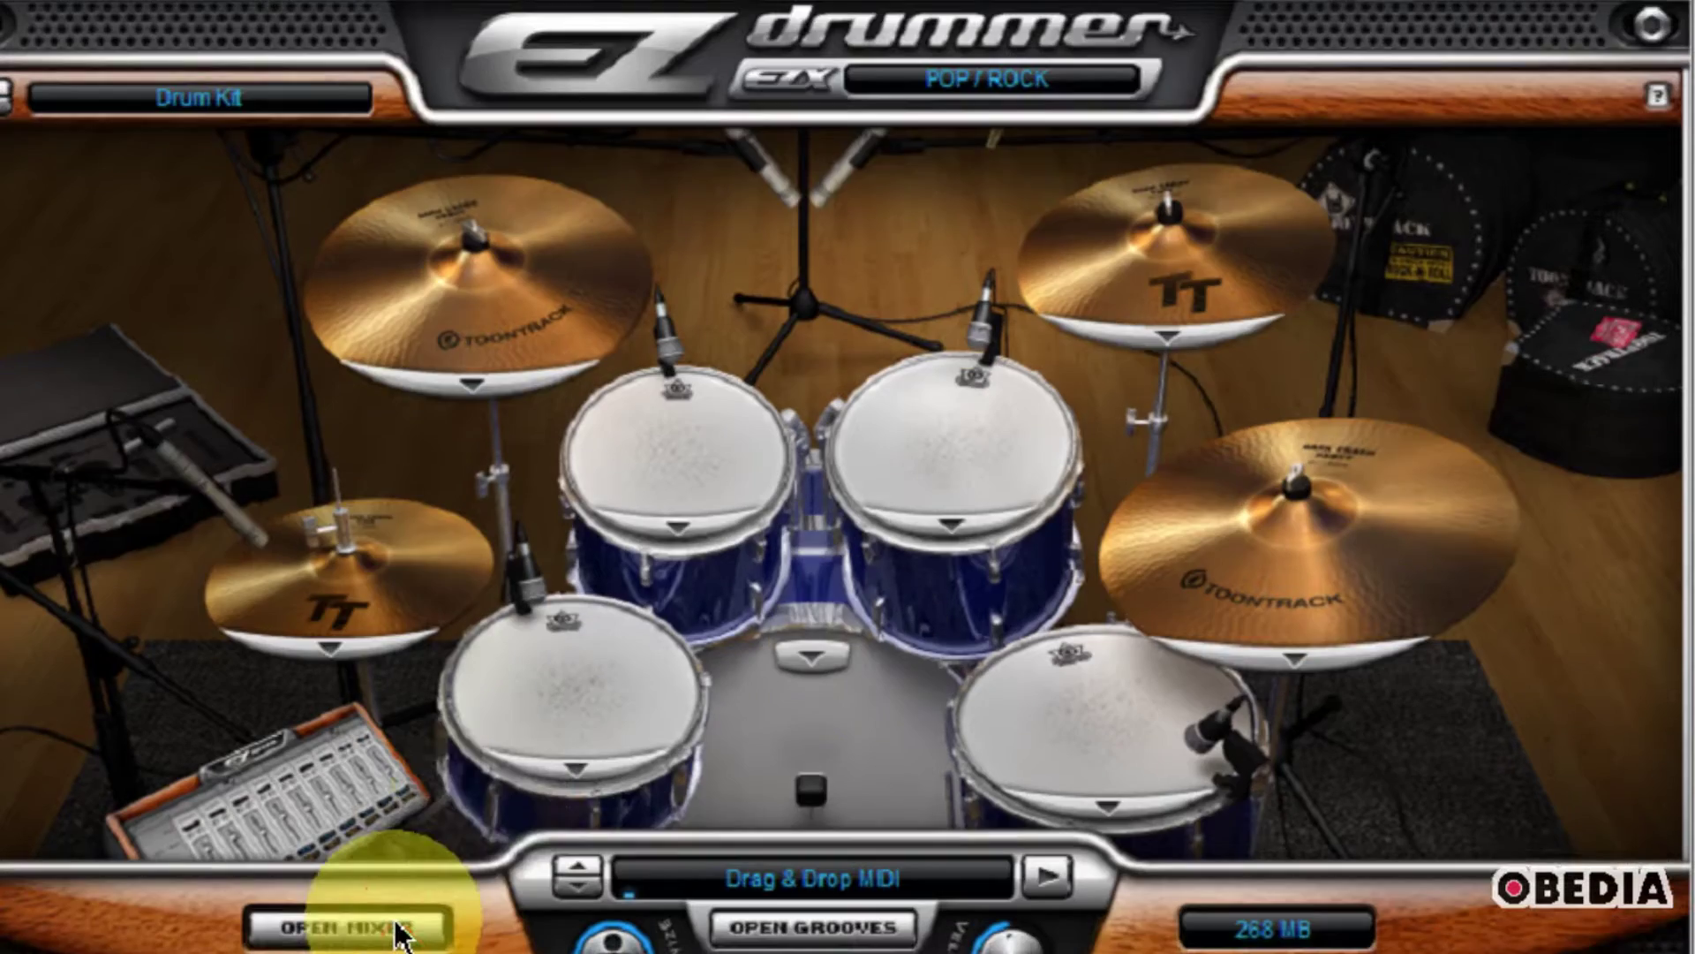
pyautogui.click(405, 939)
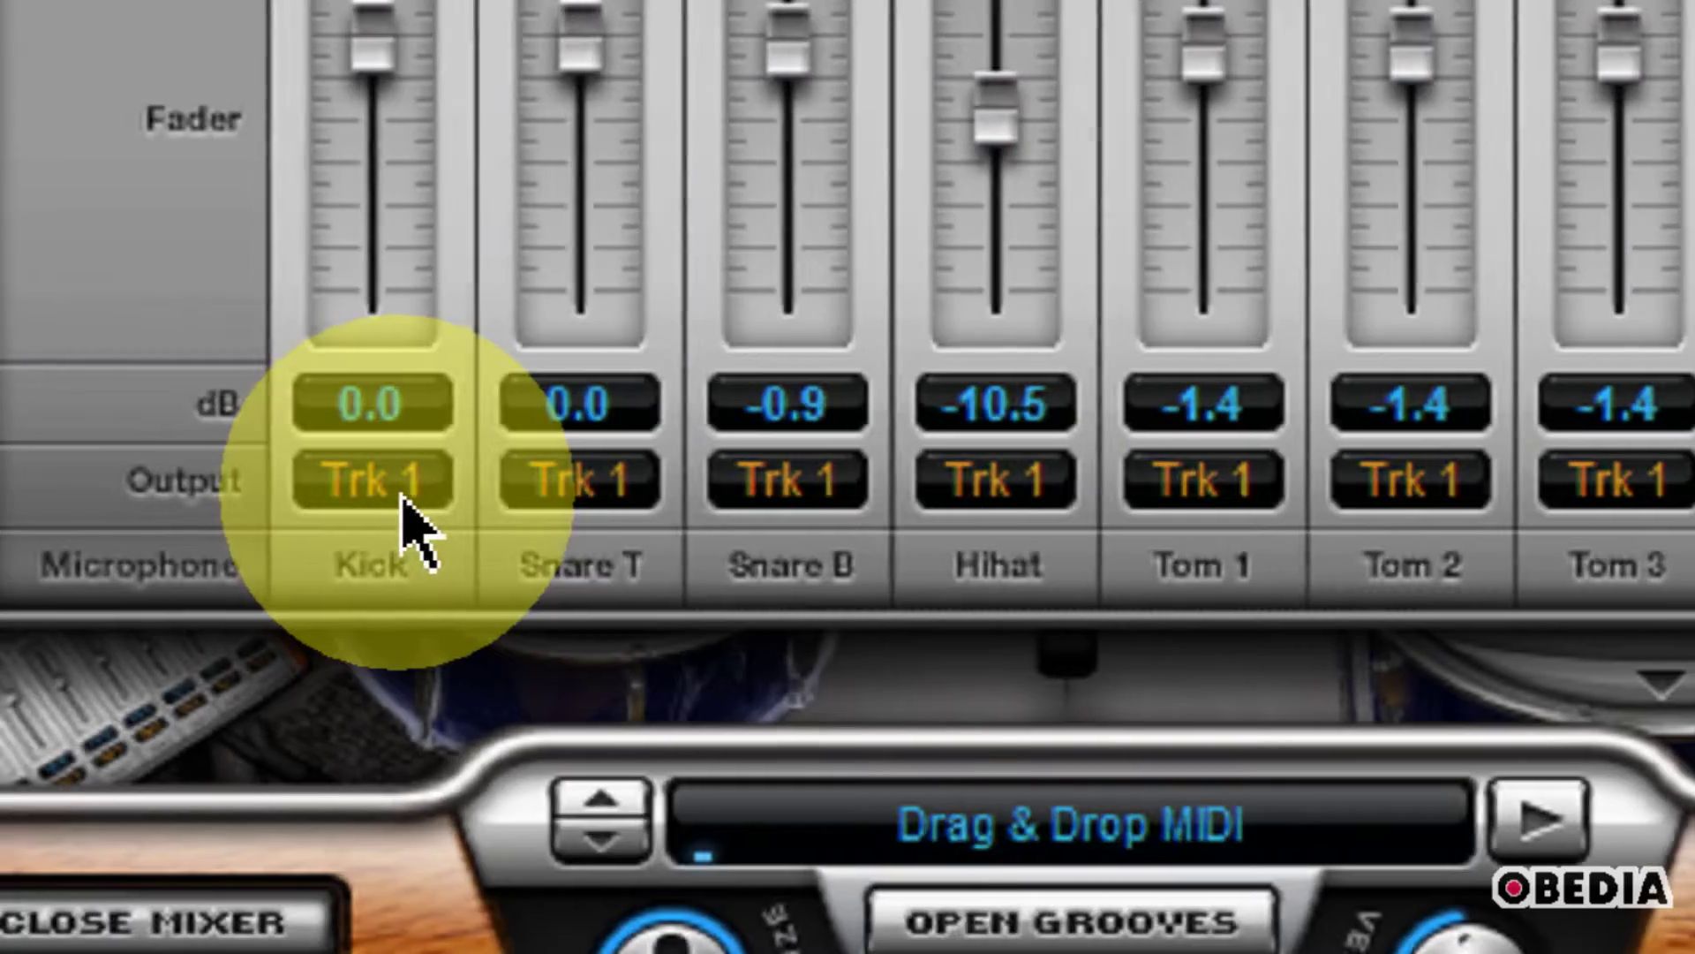
pyautogui.click(368, 494)
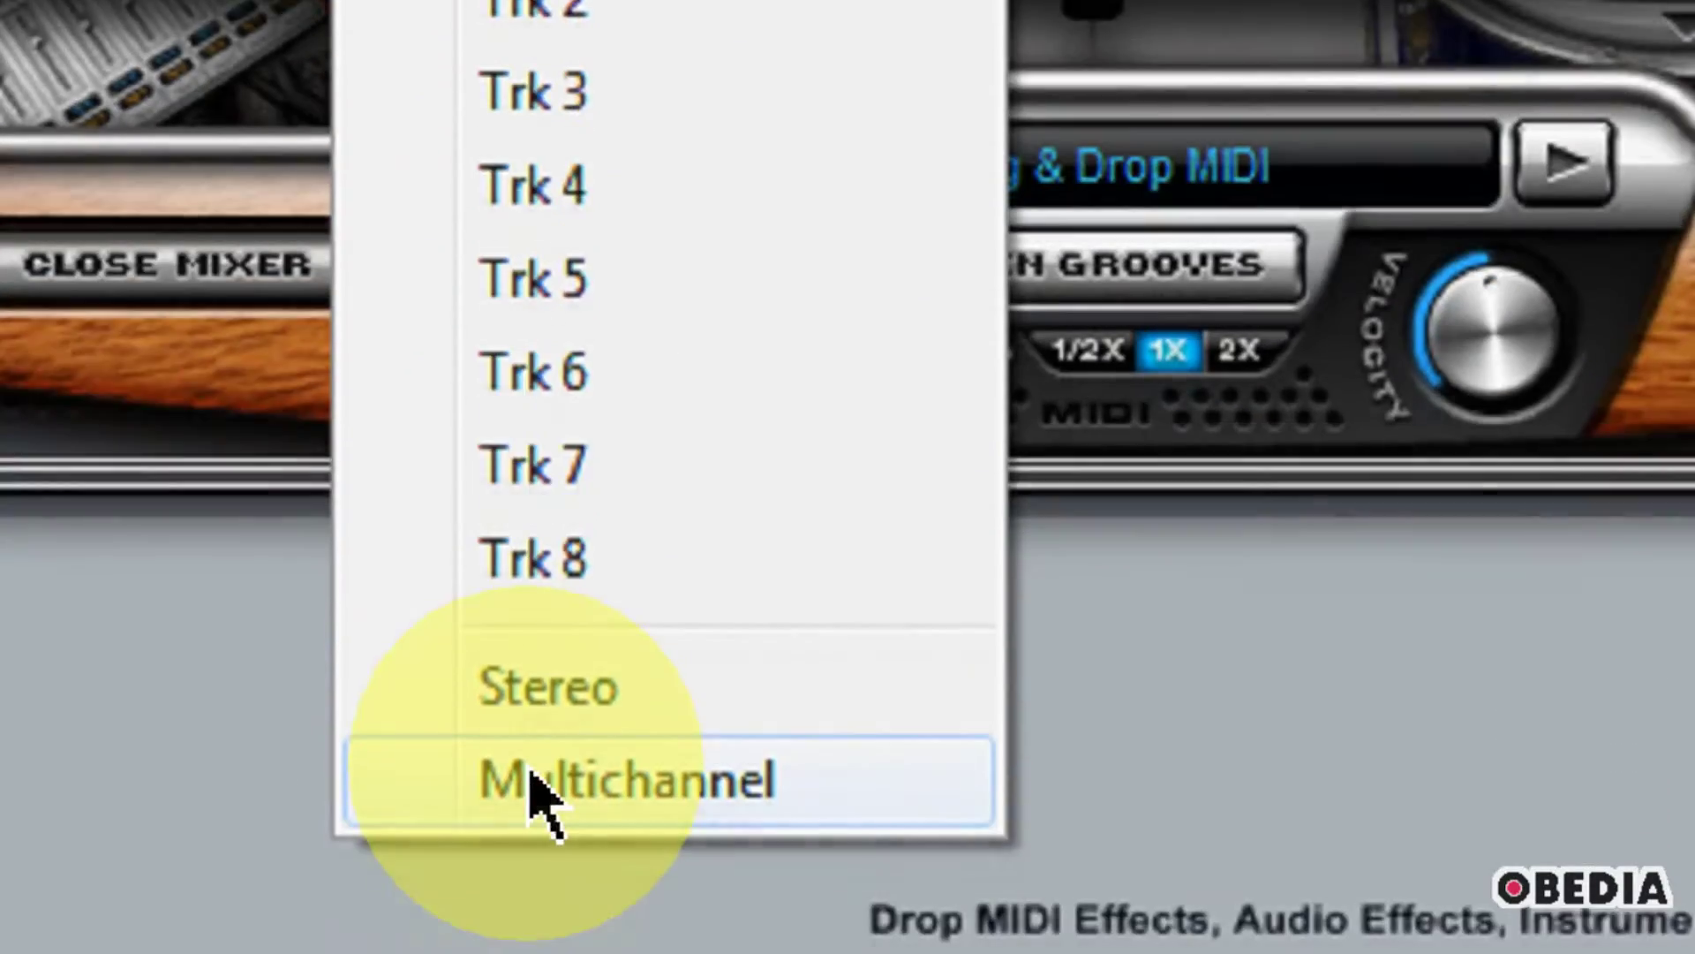
# - Switch the Kick output to Multichannel so kit pieces feed Trk 1–Trk 7, then check Snare B's assignment
pyautogui.click(534, 850)
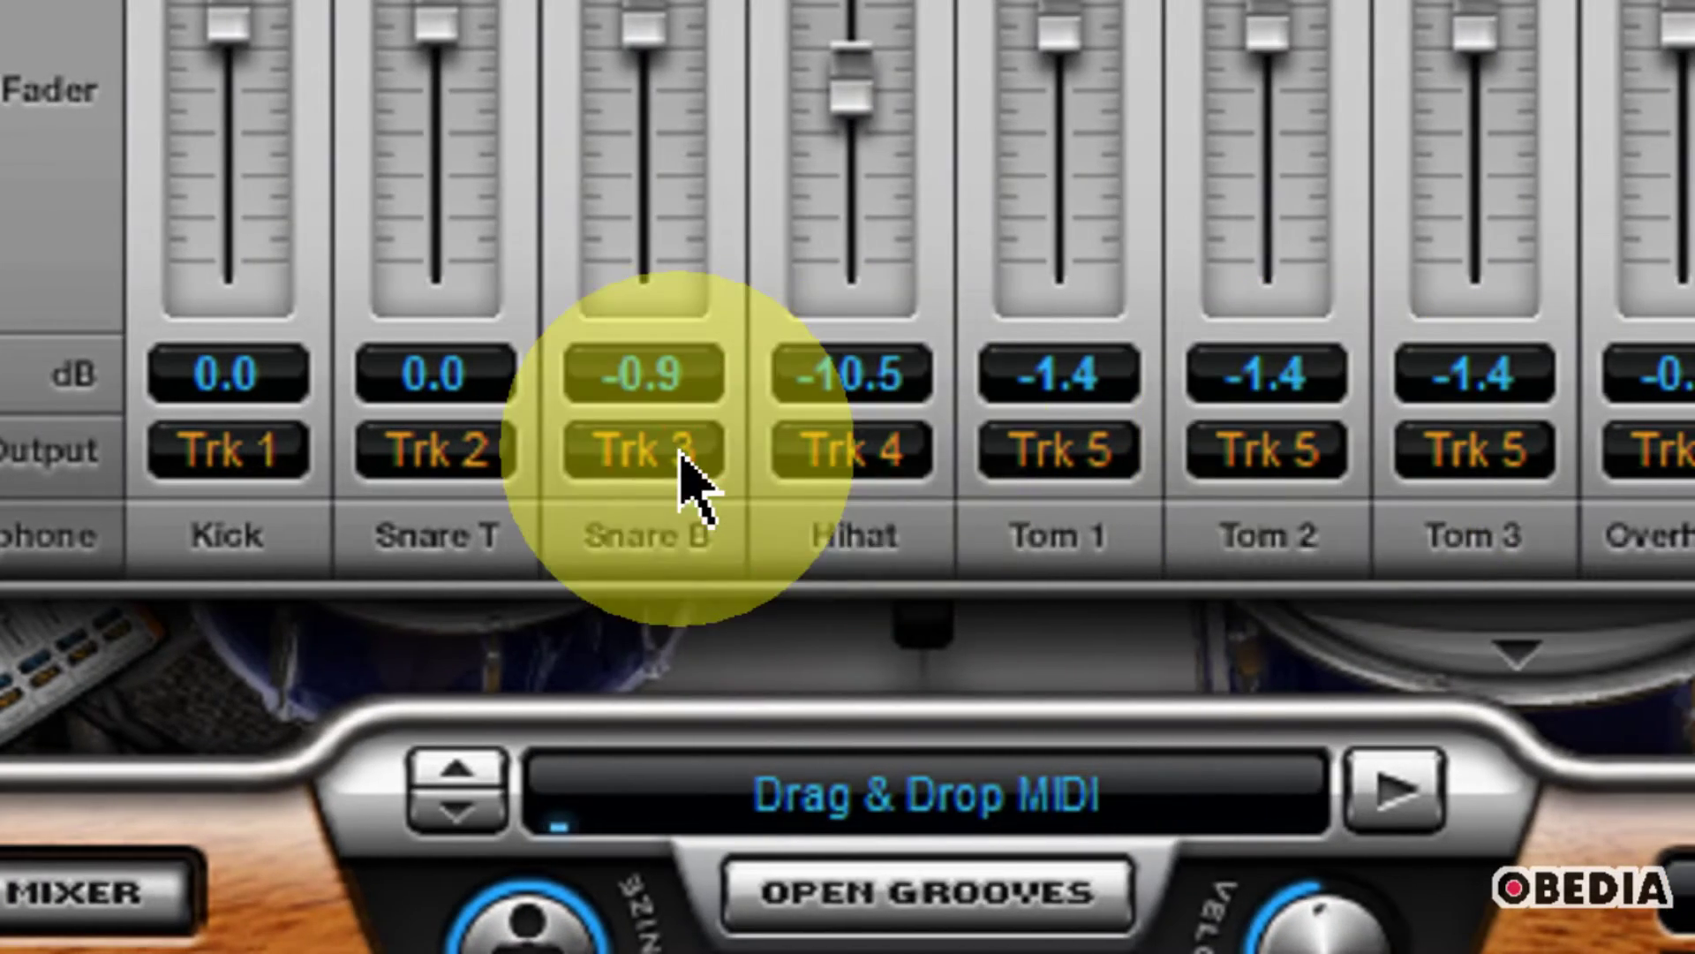
pyautogui.click(681, 453)
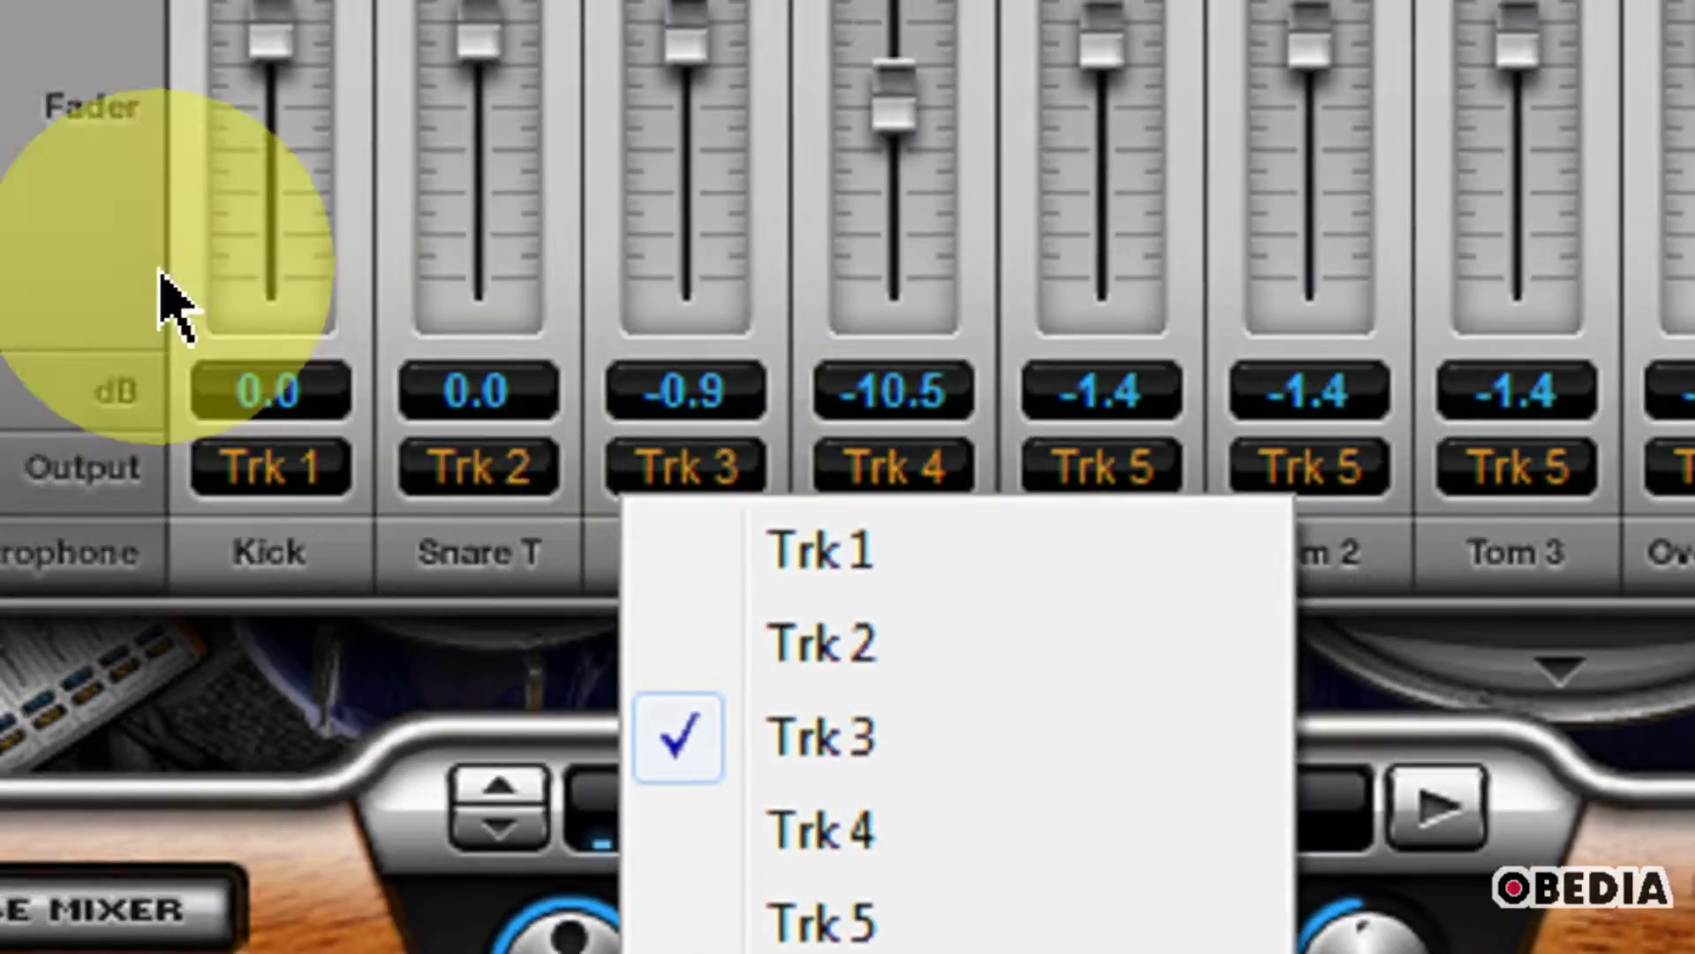
pyautogui.click(60, 238)
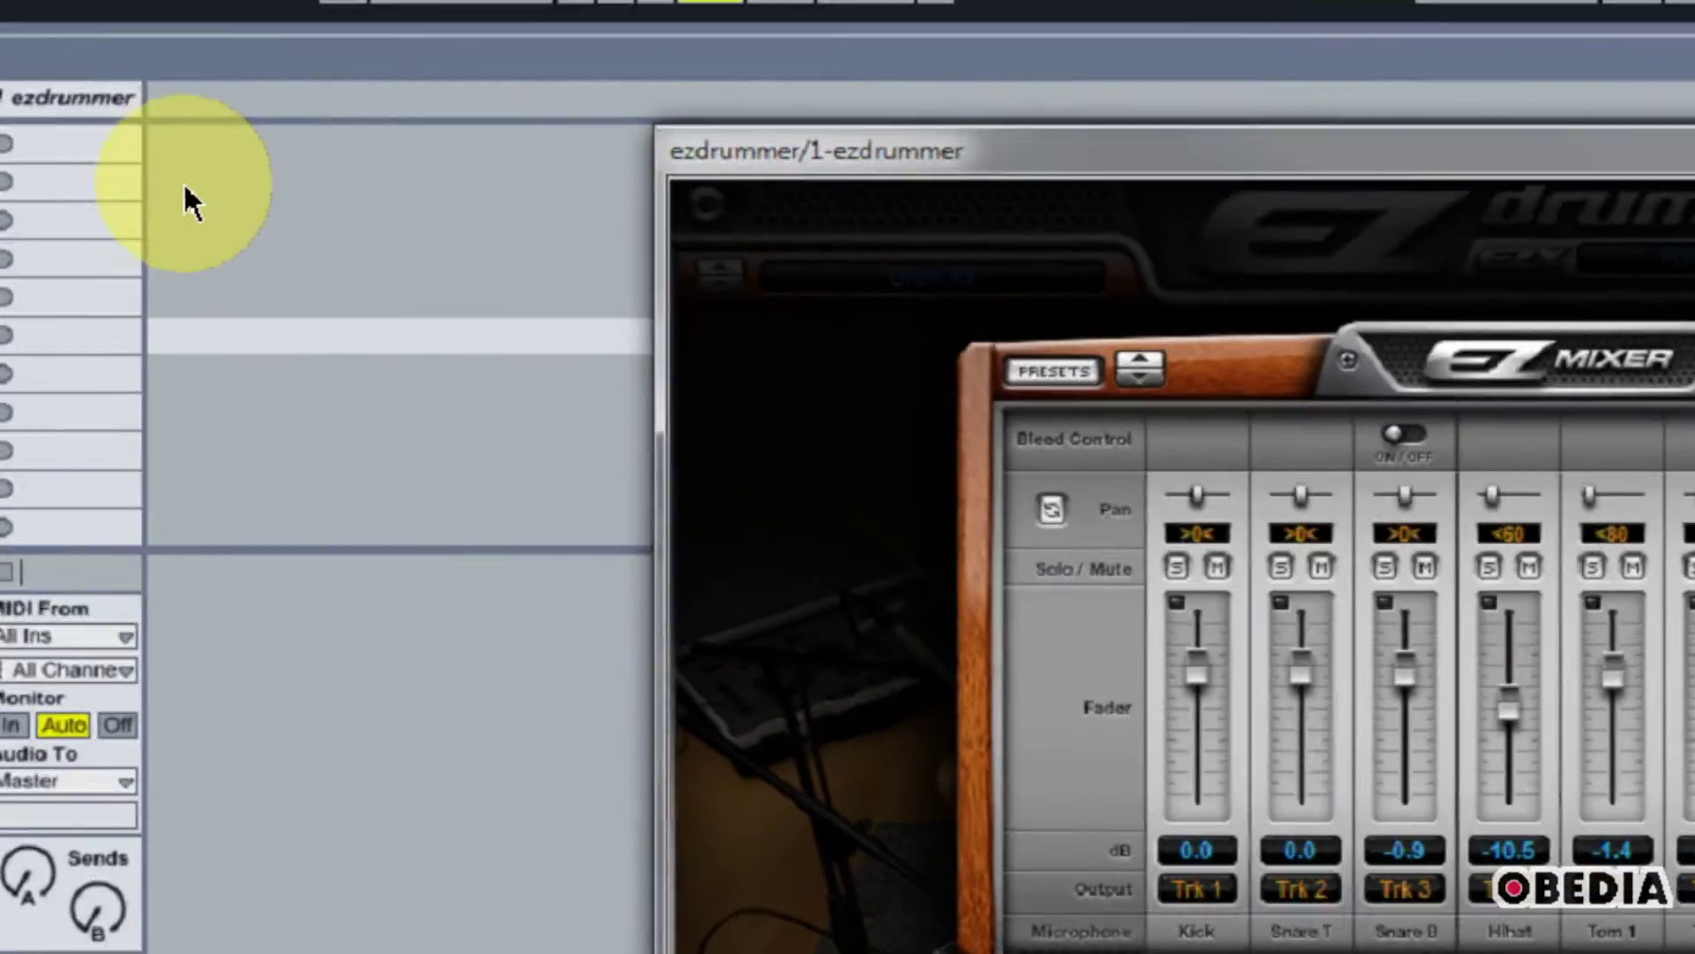
# - Insert a new '2 Audio' track beside the ezdrummer track
pyautogui.rightClick(181, 178)
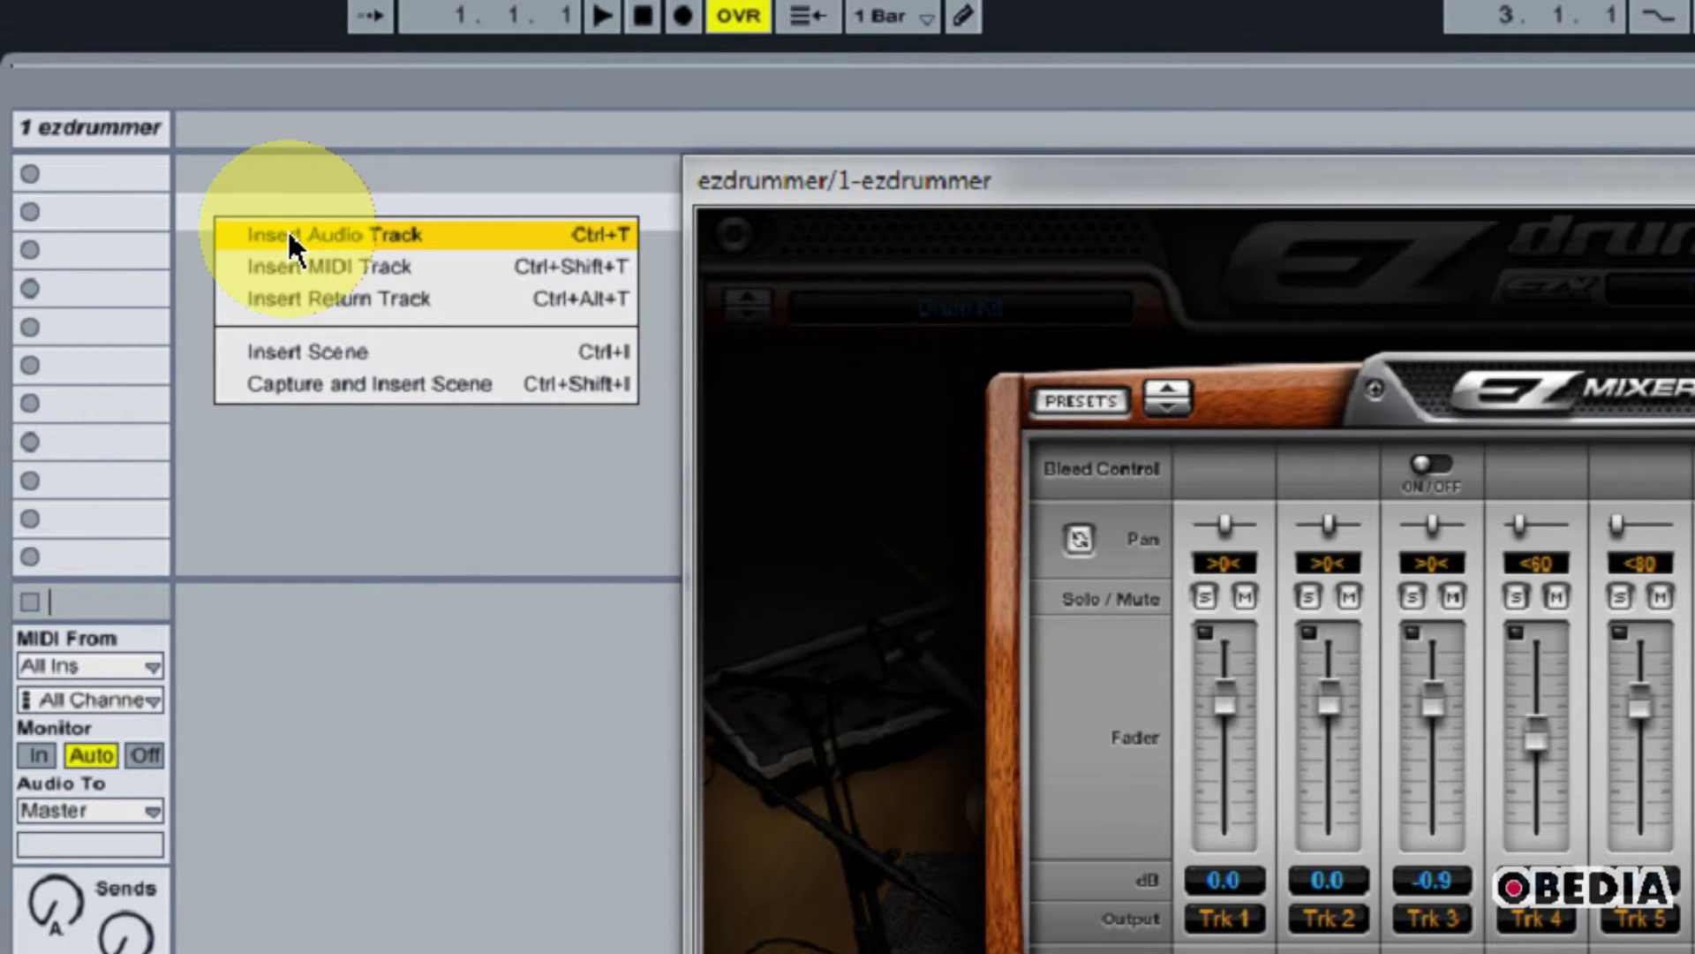
pyautogui.click(289, 236)
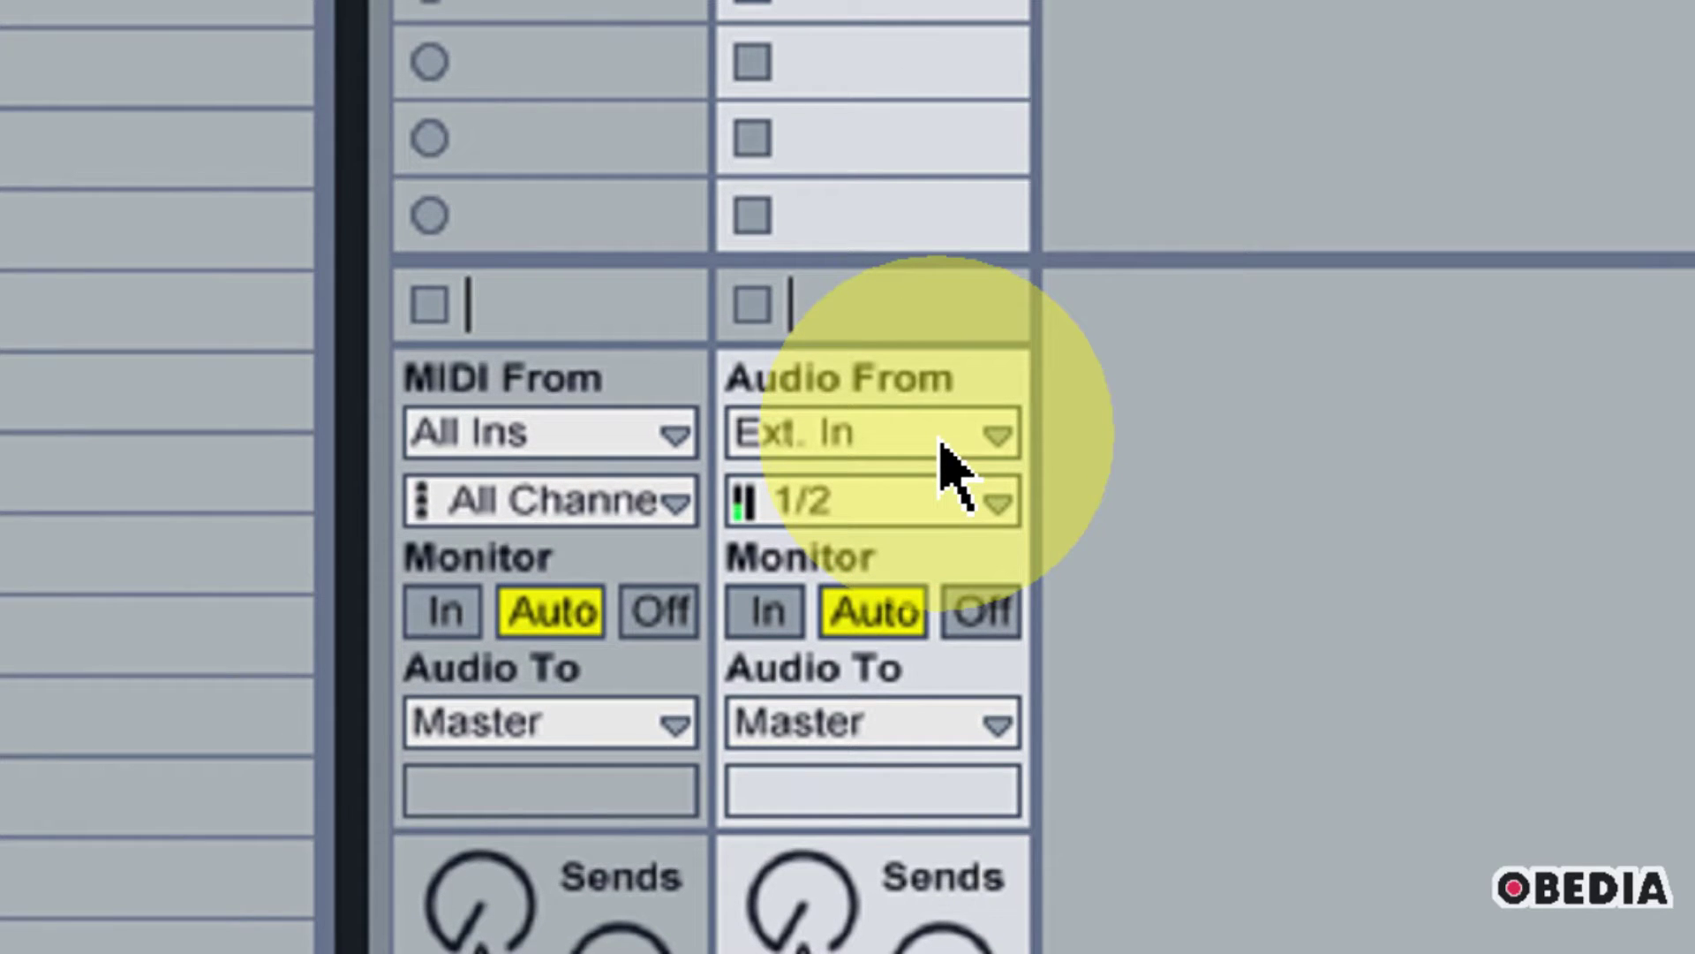
# - Feed the 2 Audio track from 1-ezdrummer's EZ2/EZ2R output with Monitor In, and reopen EZdrummer
pyautogui.click(949, 464)
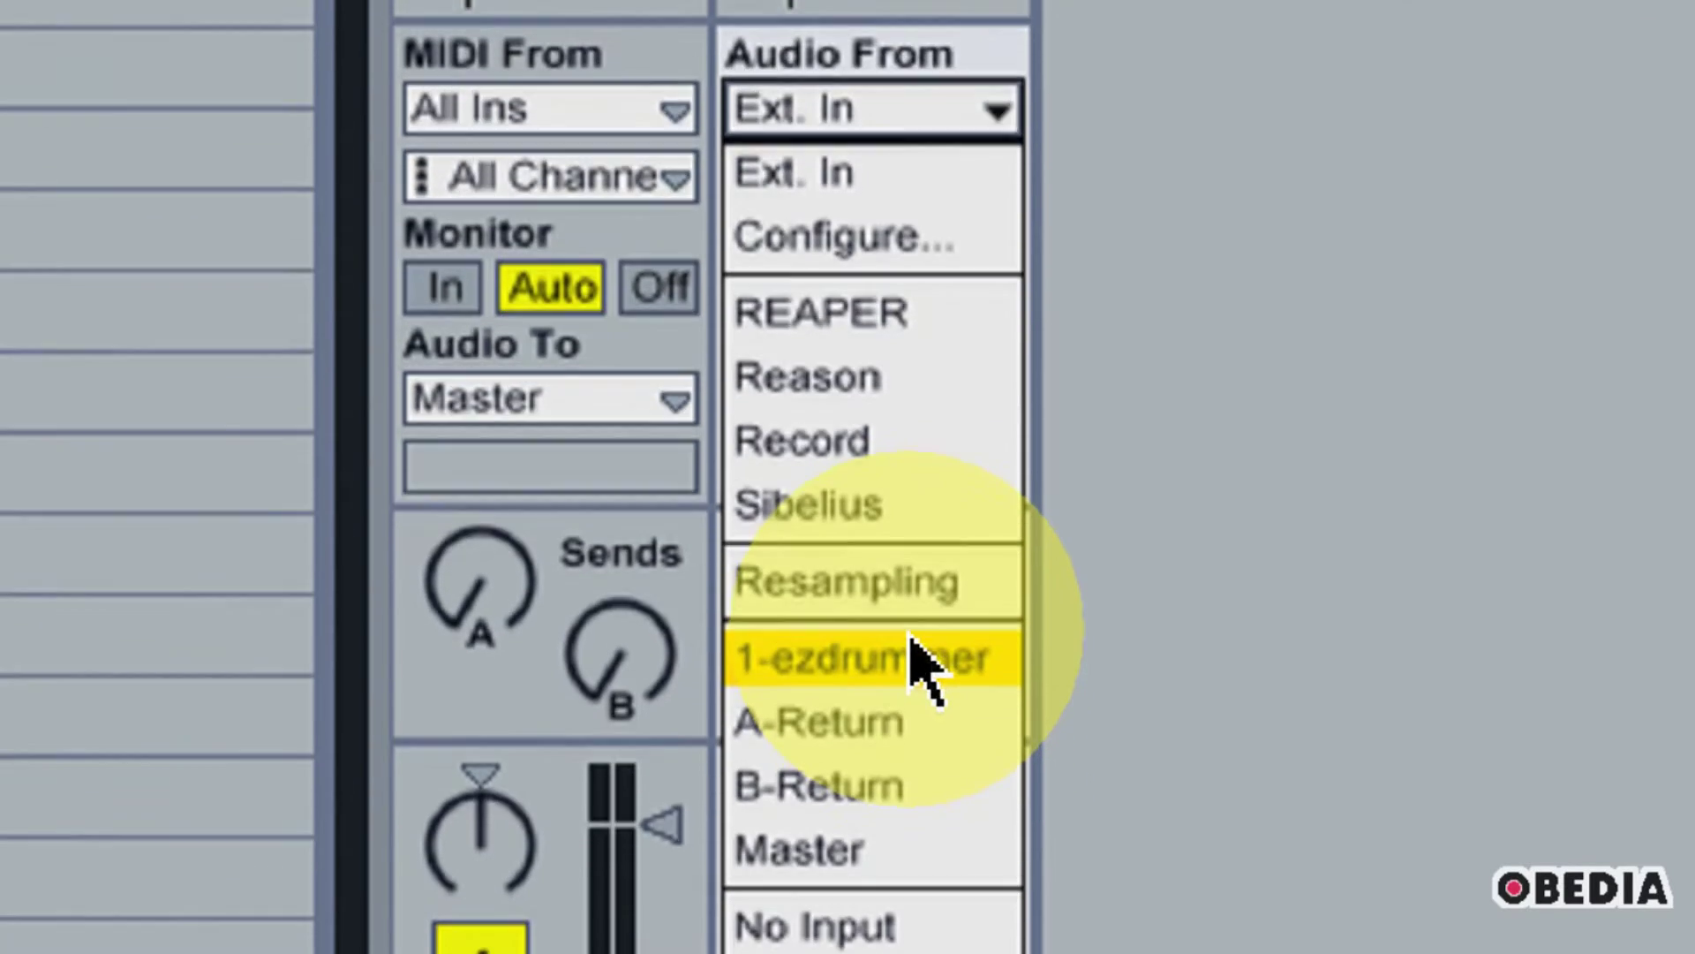
pyautogui.click(919, 605)
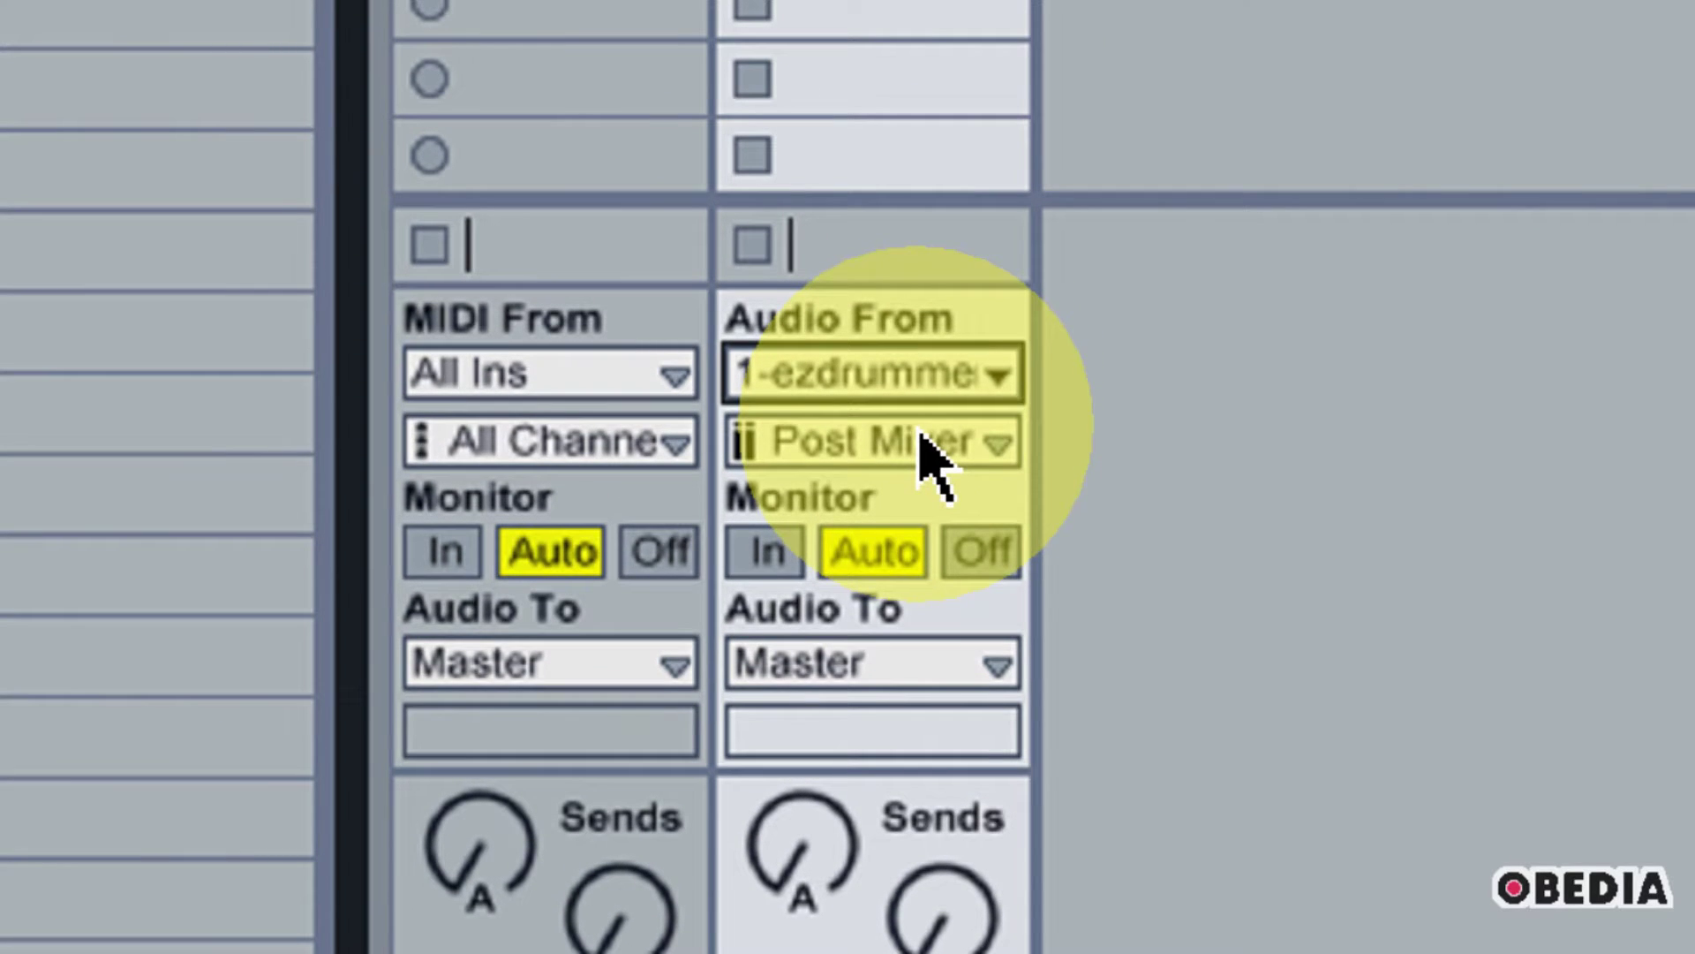
pyautogui.click(916, 446)
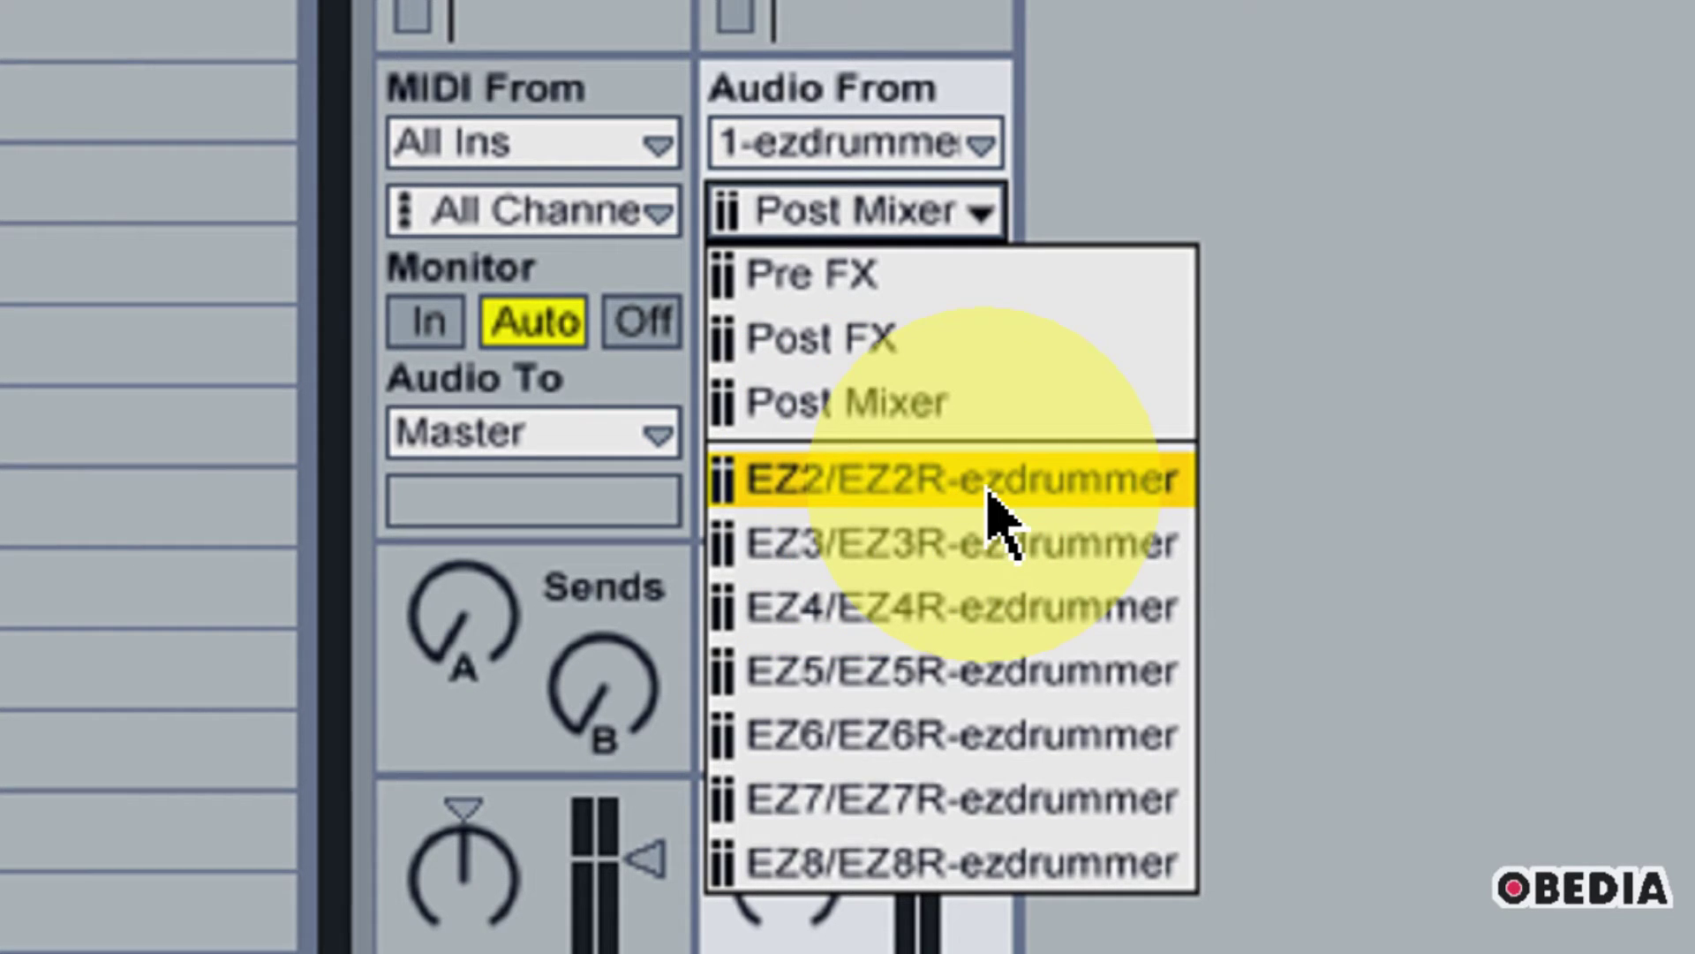
pyautogui.click(909, 508)
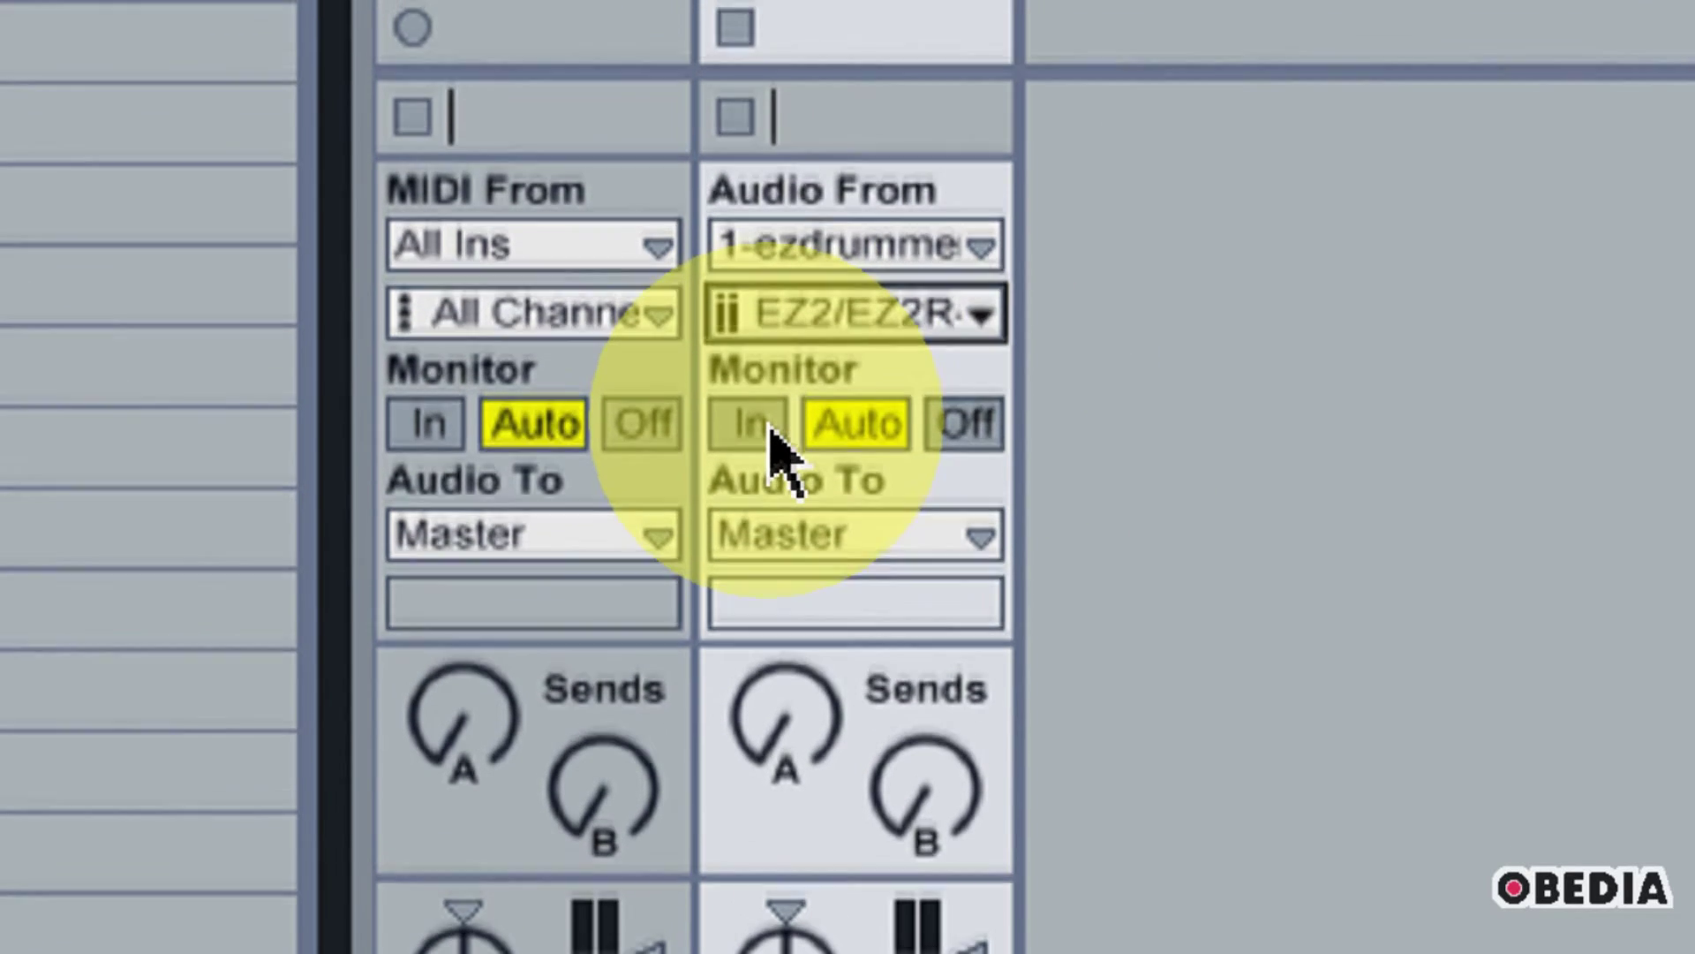
pyautogui.click(770, 385)
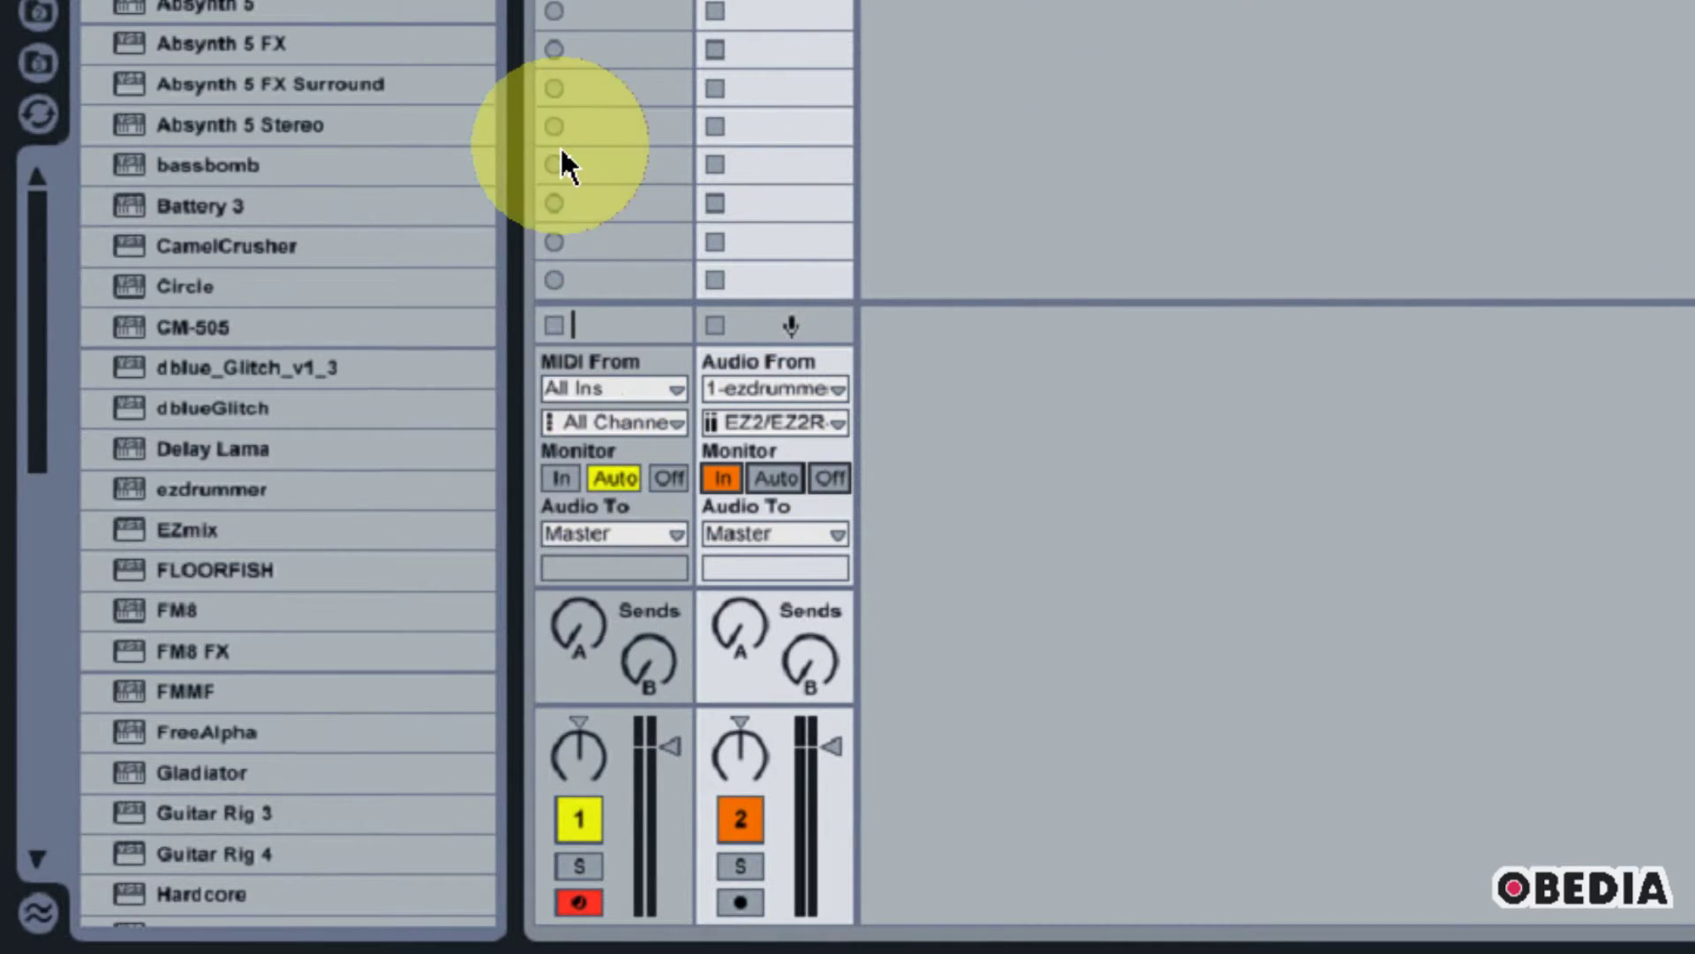
pyautogui.click(607, 55)
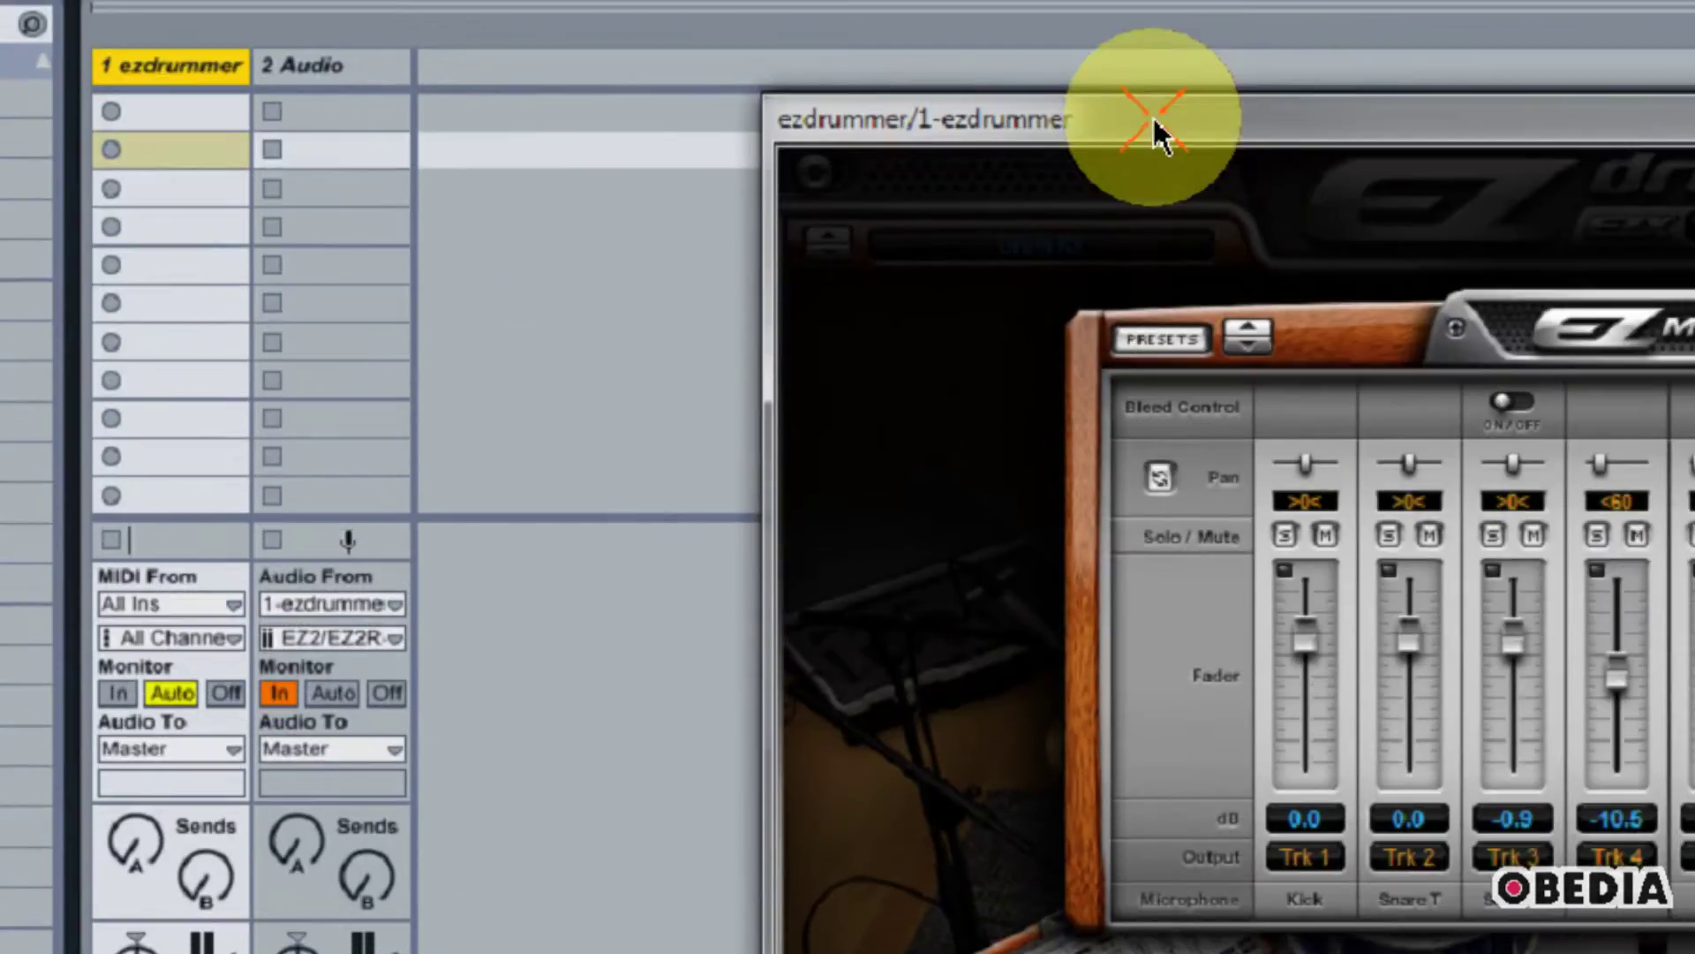
# - Move the EZdrummer window left, close the EZ Mixer, and hit the kick to test the signal
pyautogui.moveTo(1152, 115); pyautogui.dragTo(786, 121)
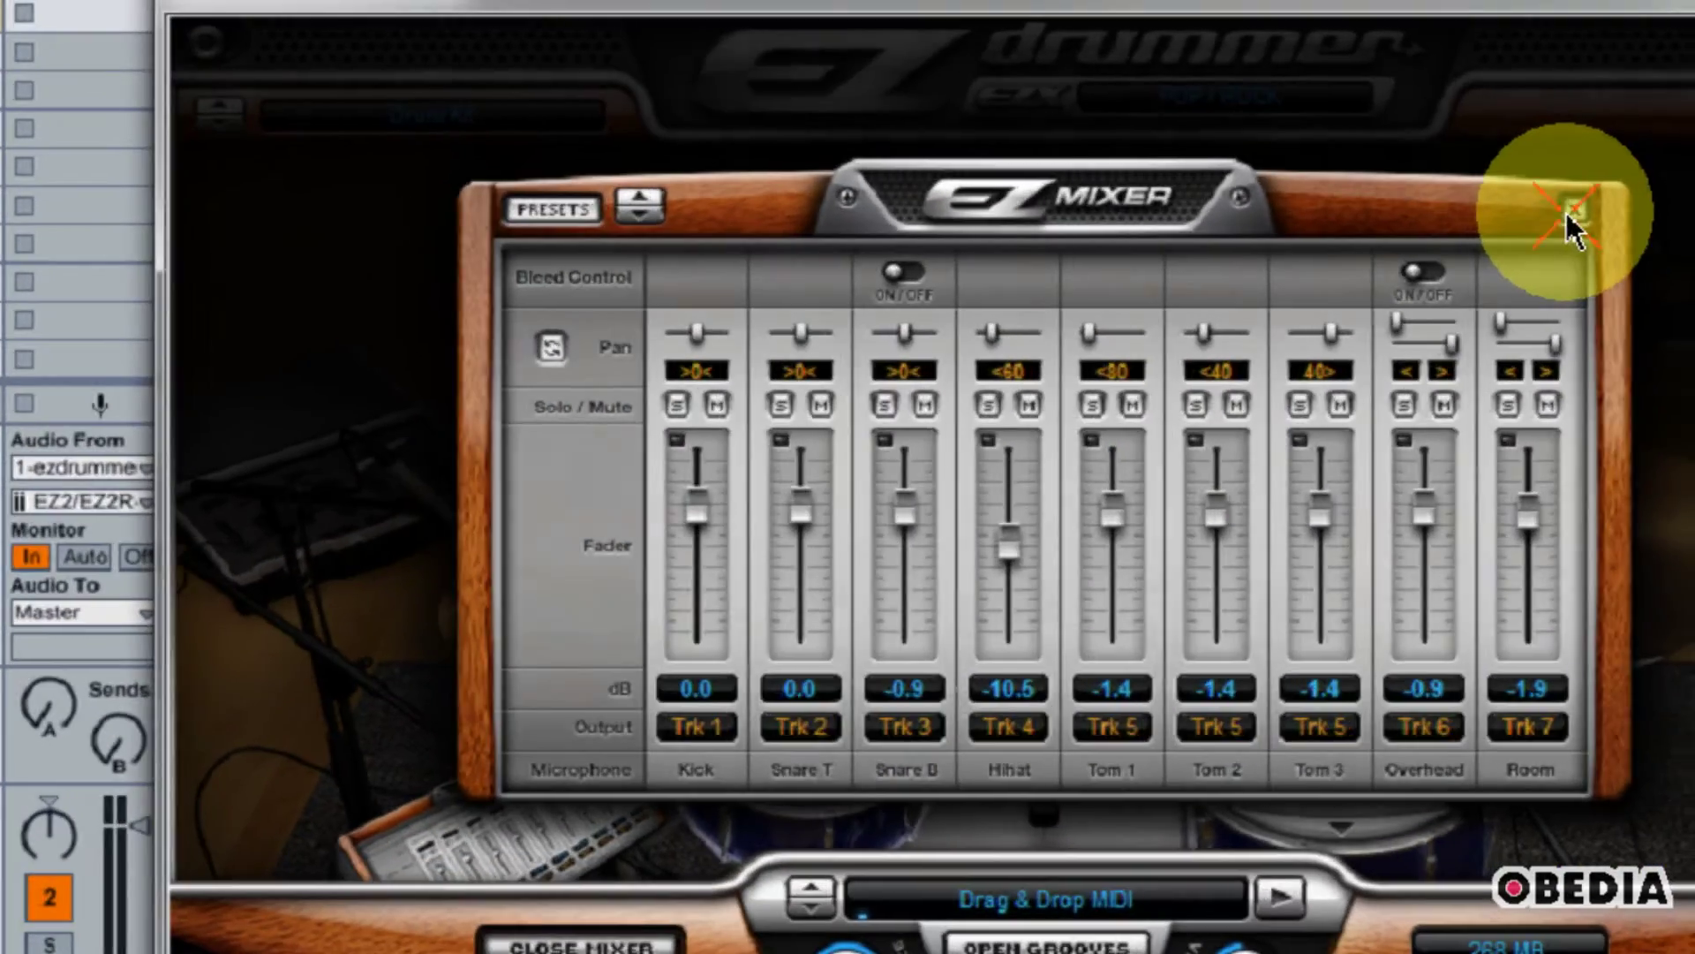
pyautogui.click(1582, 210)
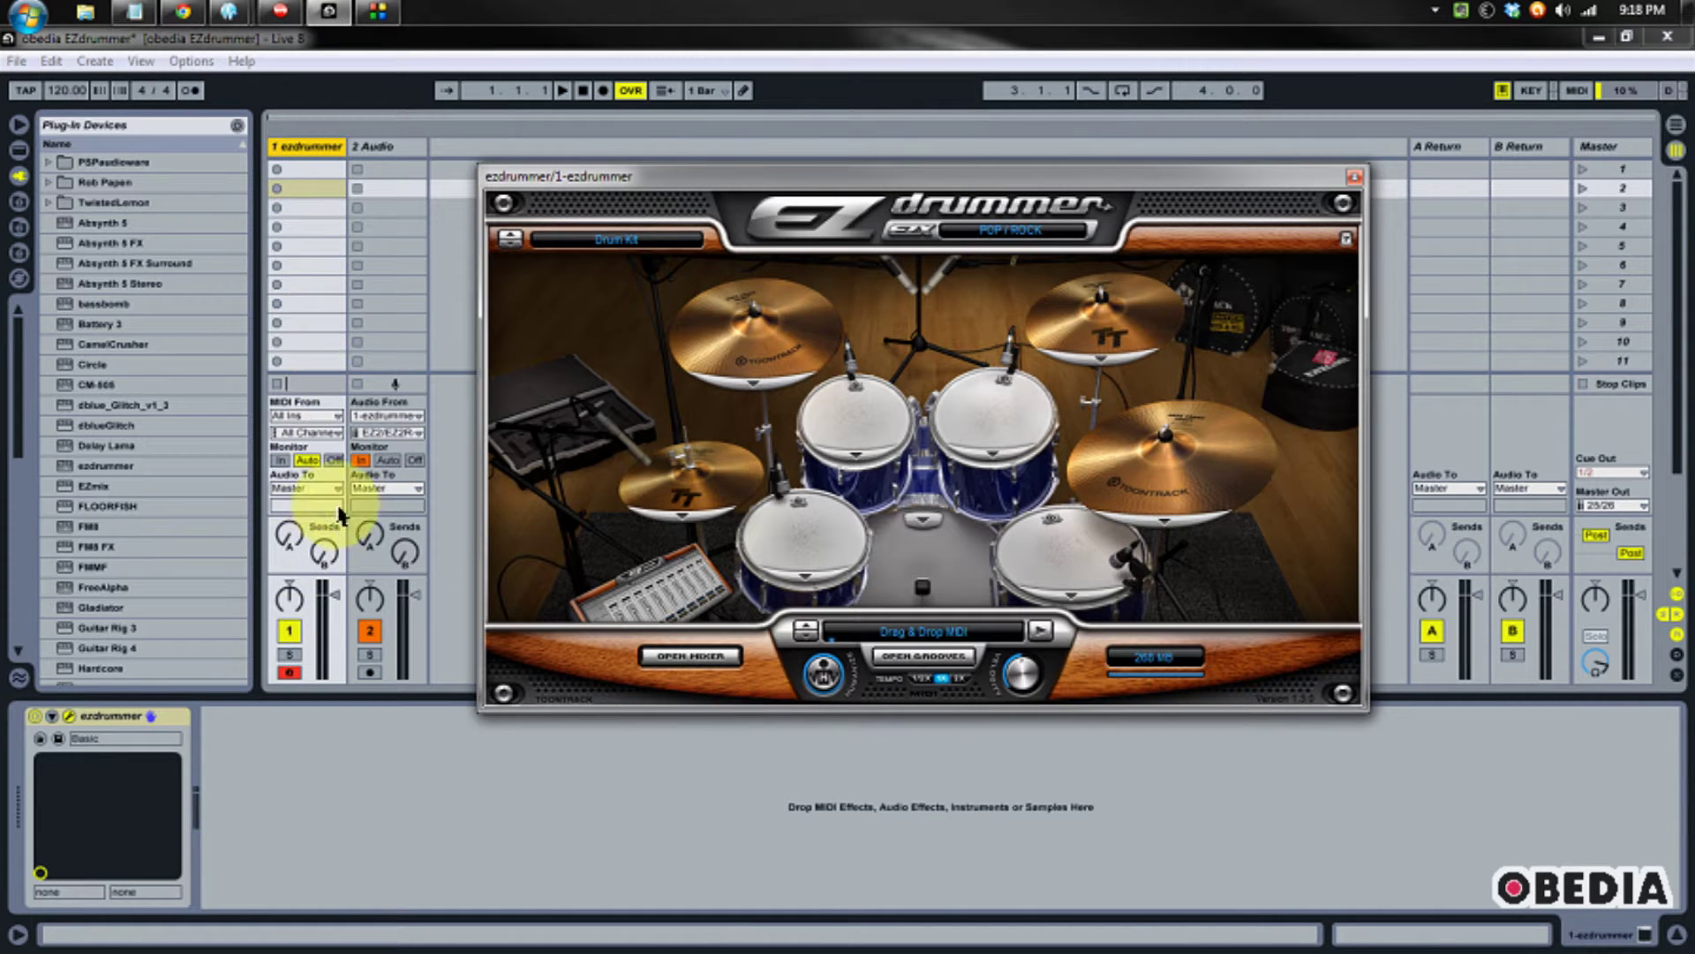
pyautogui.click(918, 571)
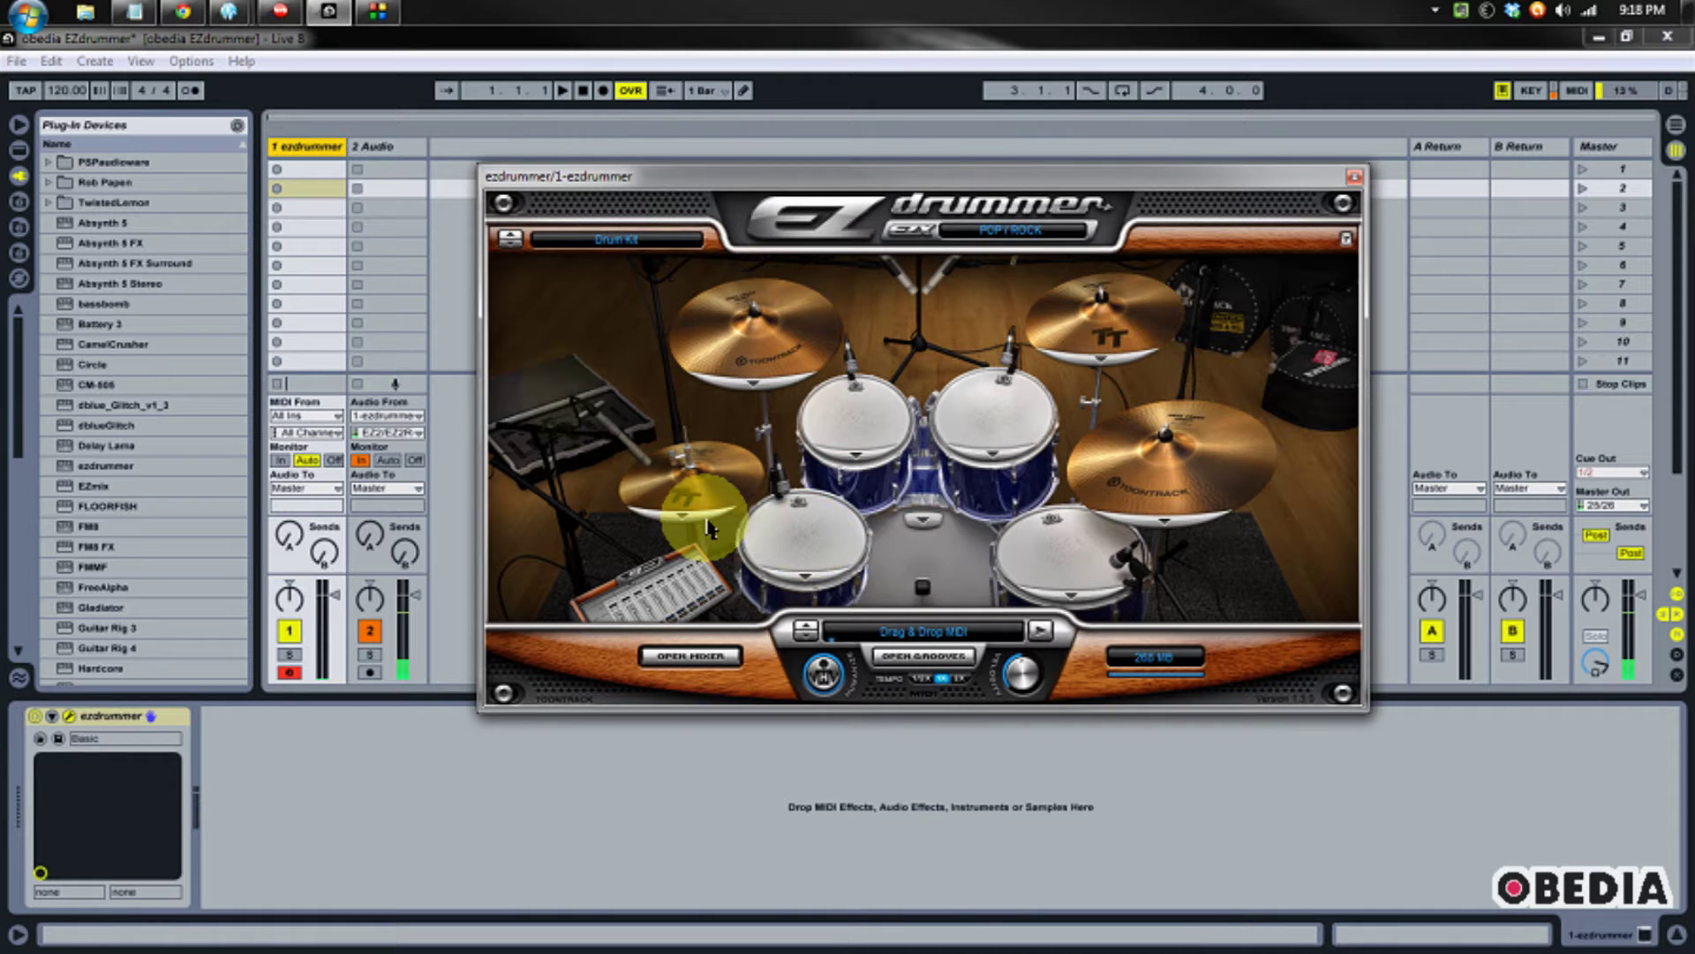
# - Add a third audio track fed from 1-ezdrummer's EZ4/EZ4R output, with monitoring set to In
pyautogui.rightClick(455, 292)
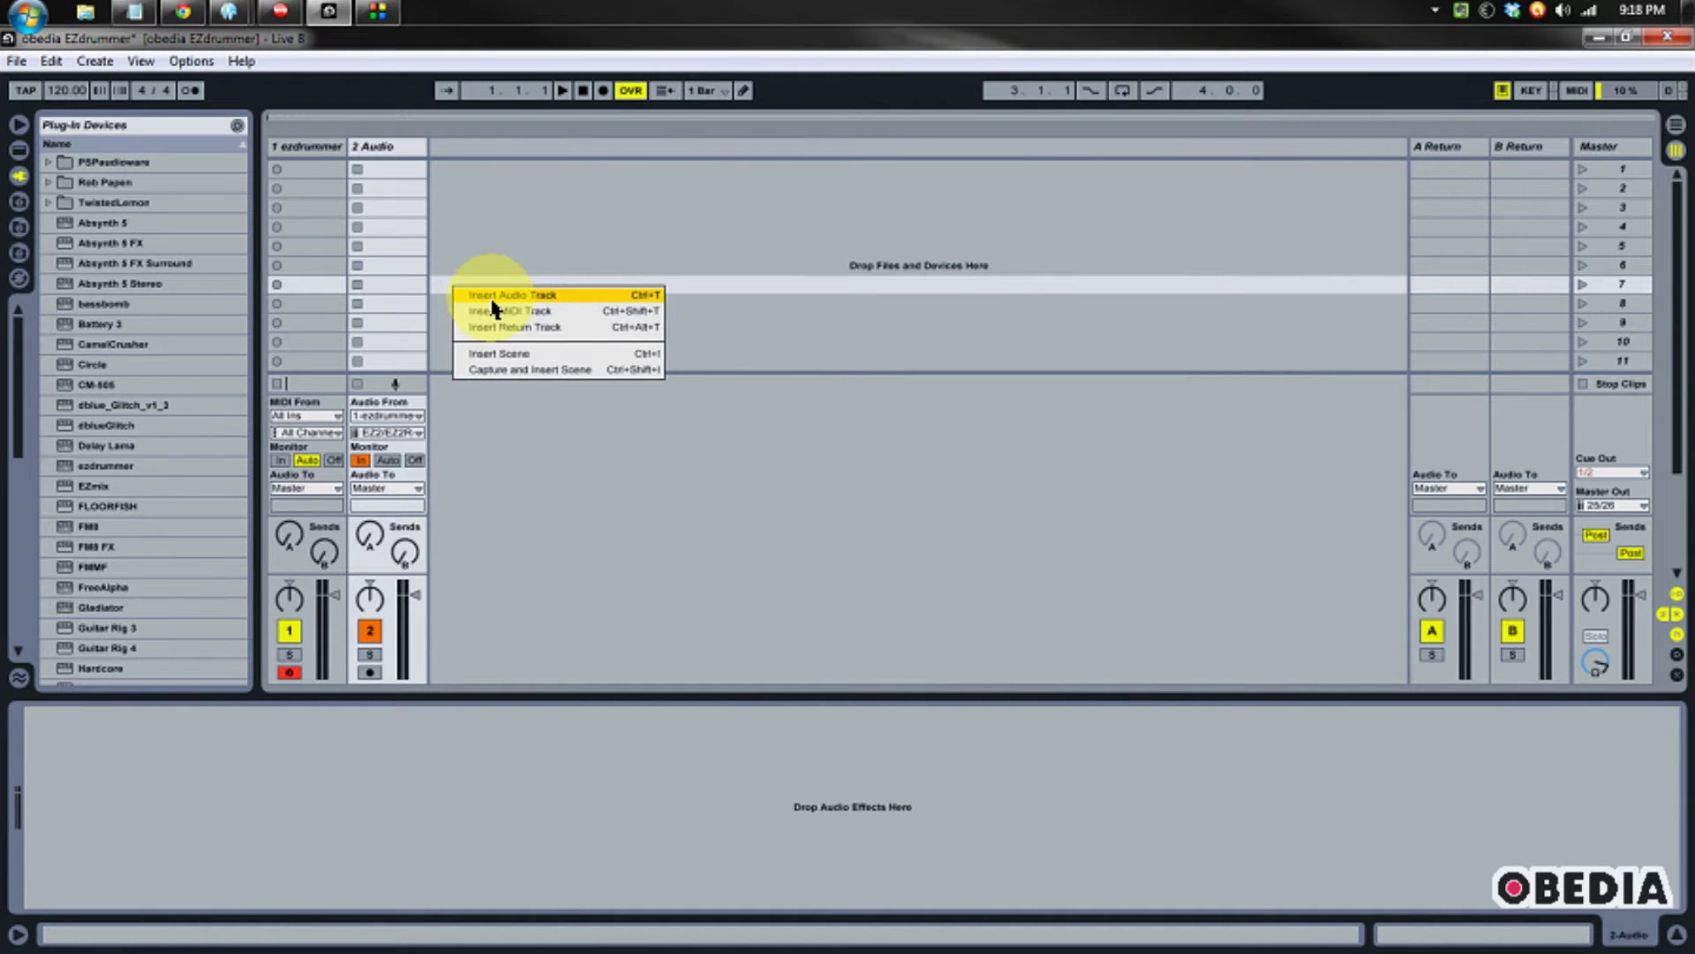
pyautogui.click(496, 297)
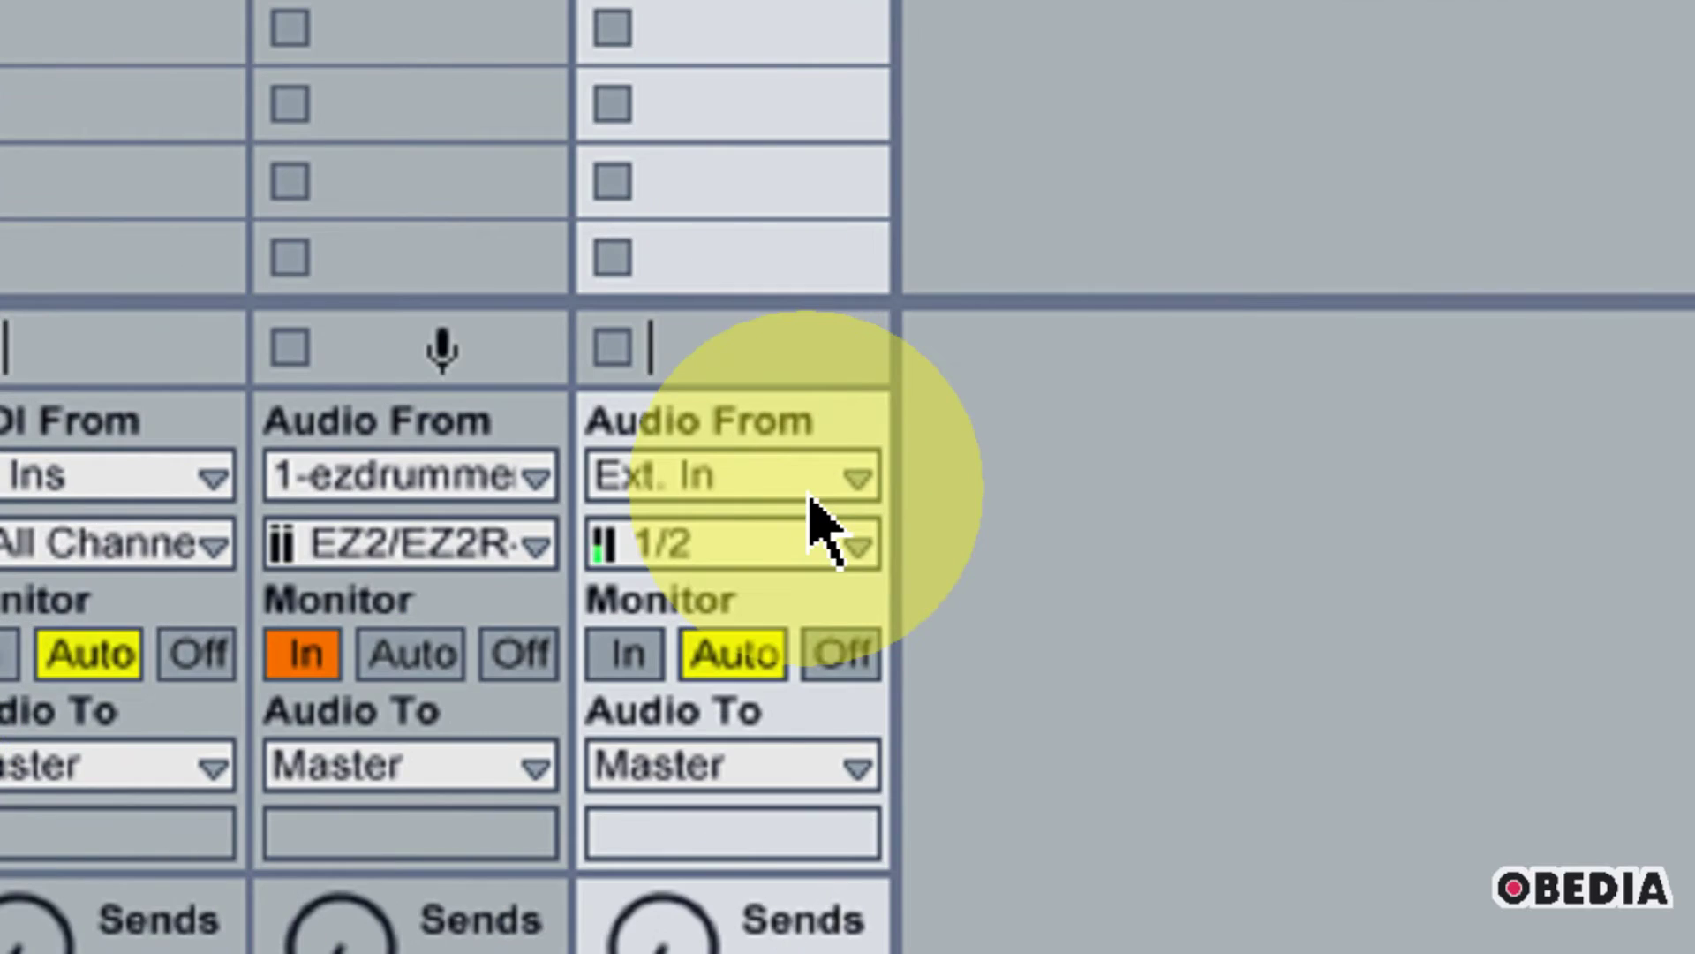
pyautogui.click(806, 486)
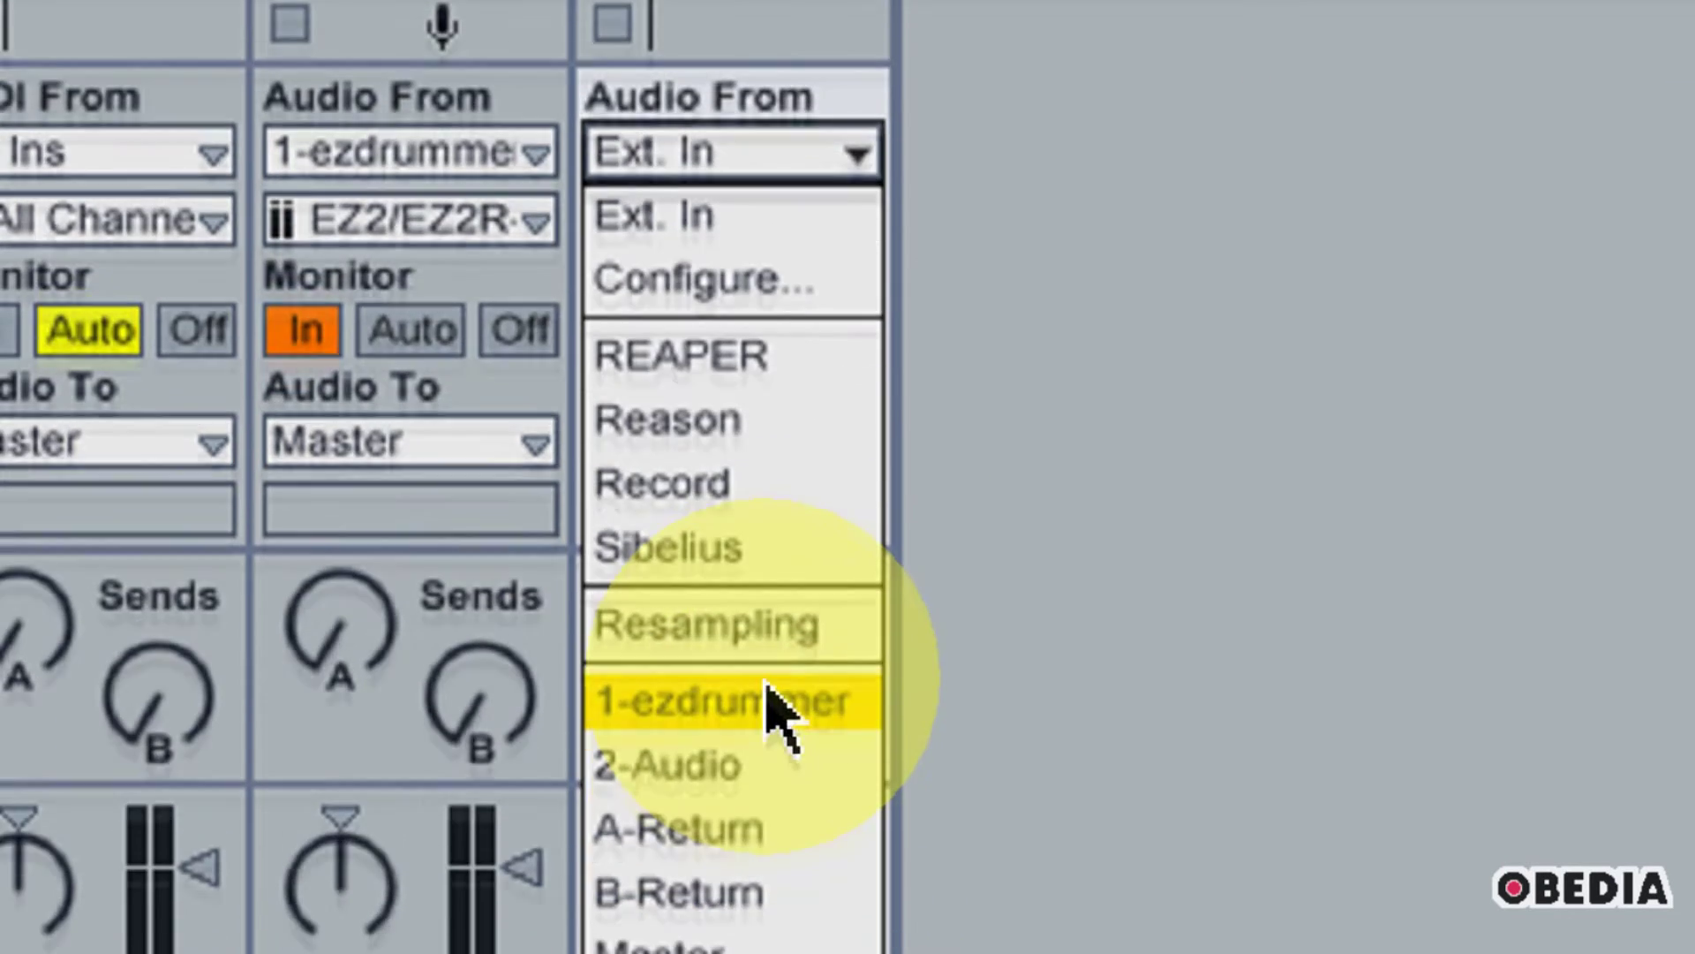
pyautogui.click(768, 850)
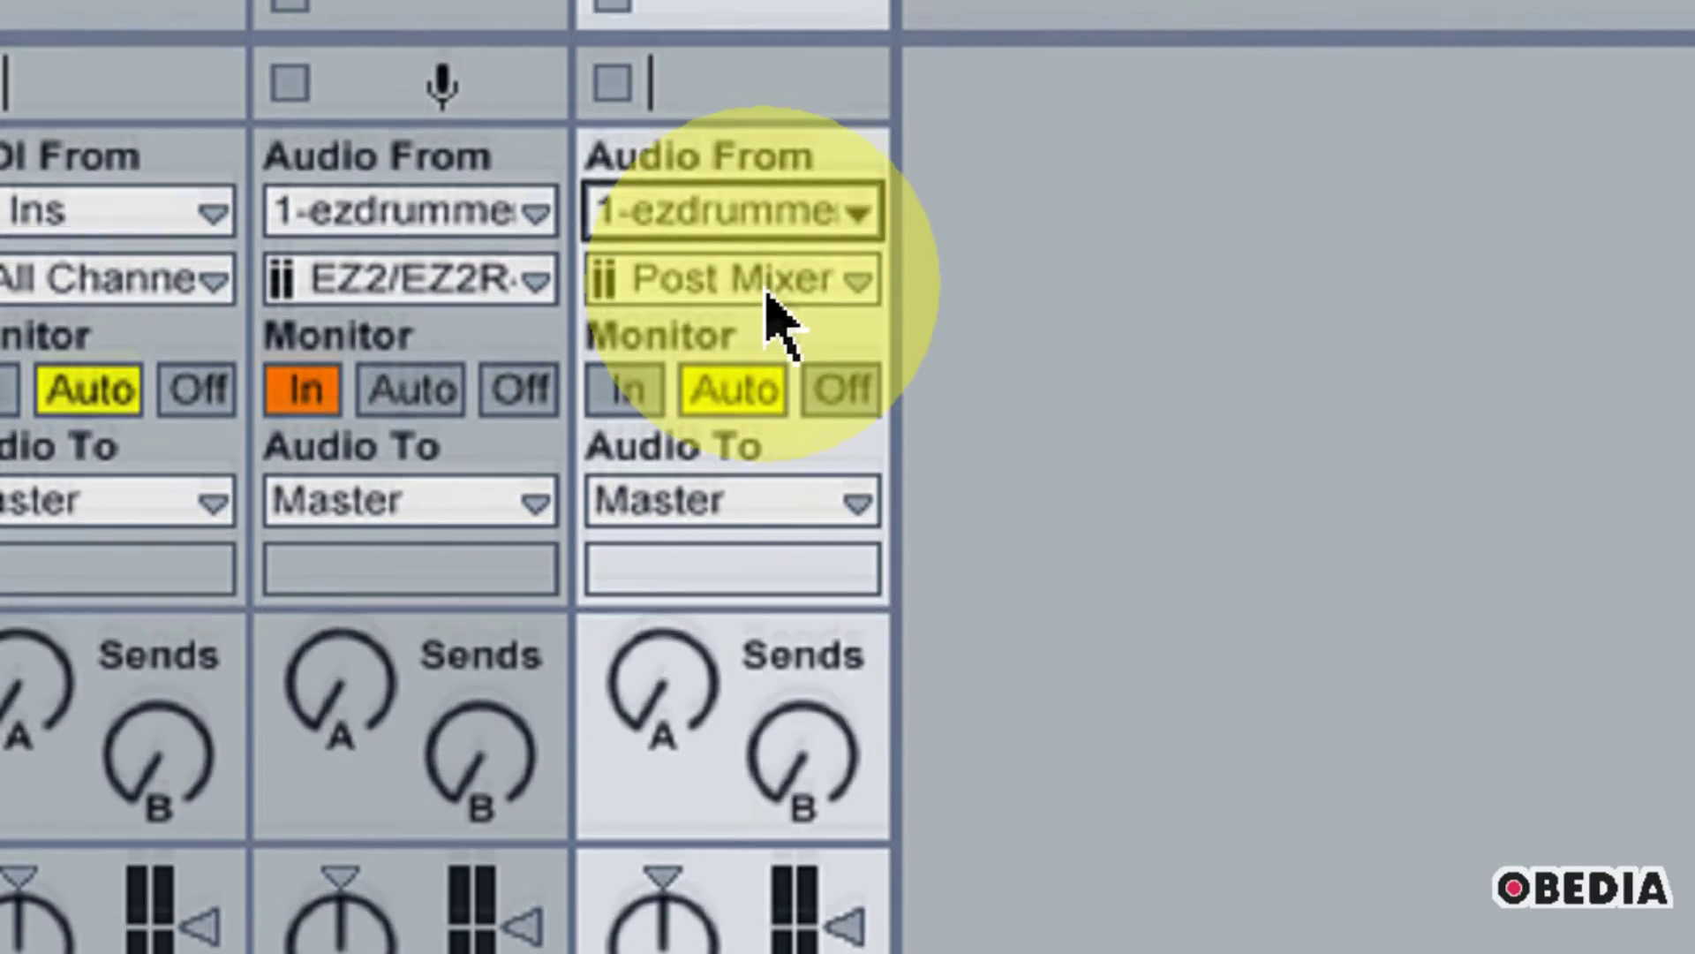
pyautogui.click(766, 252)
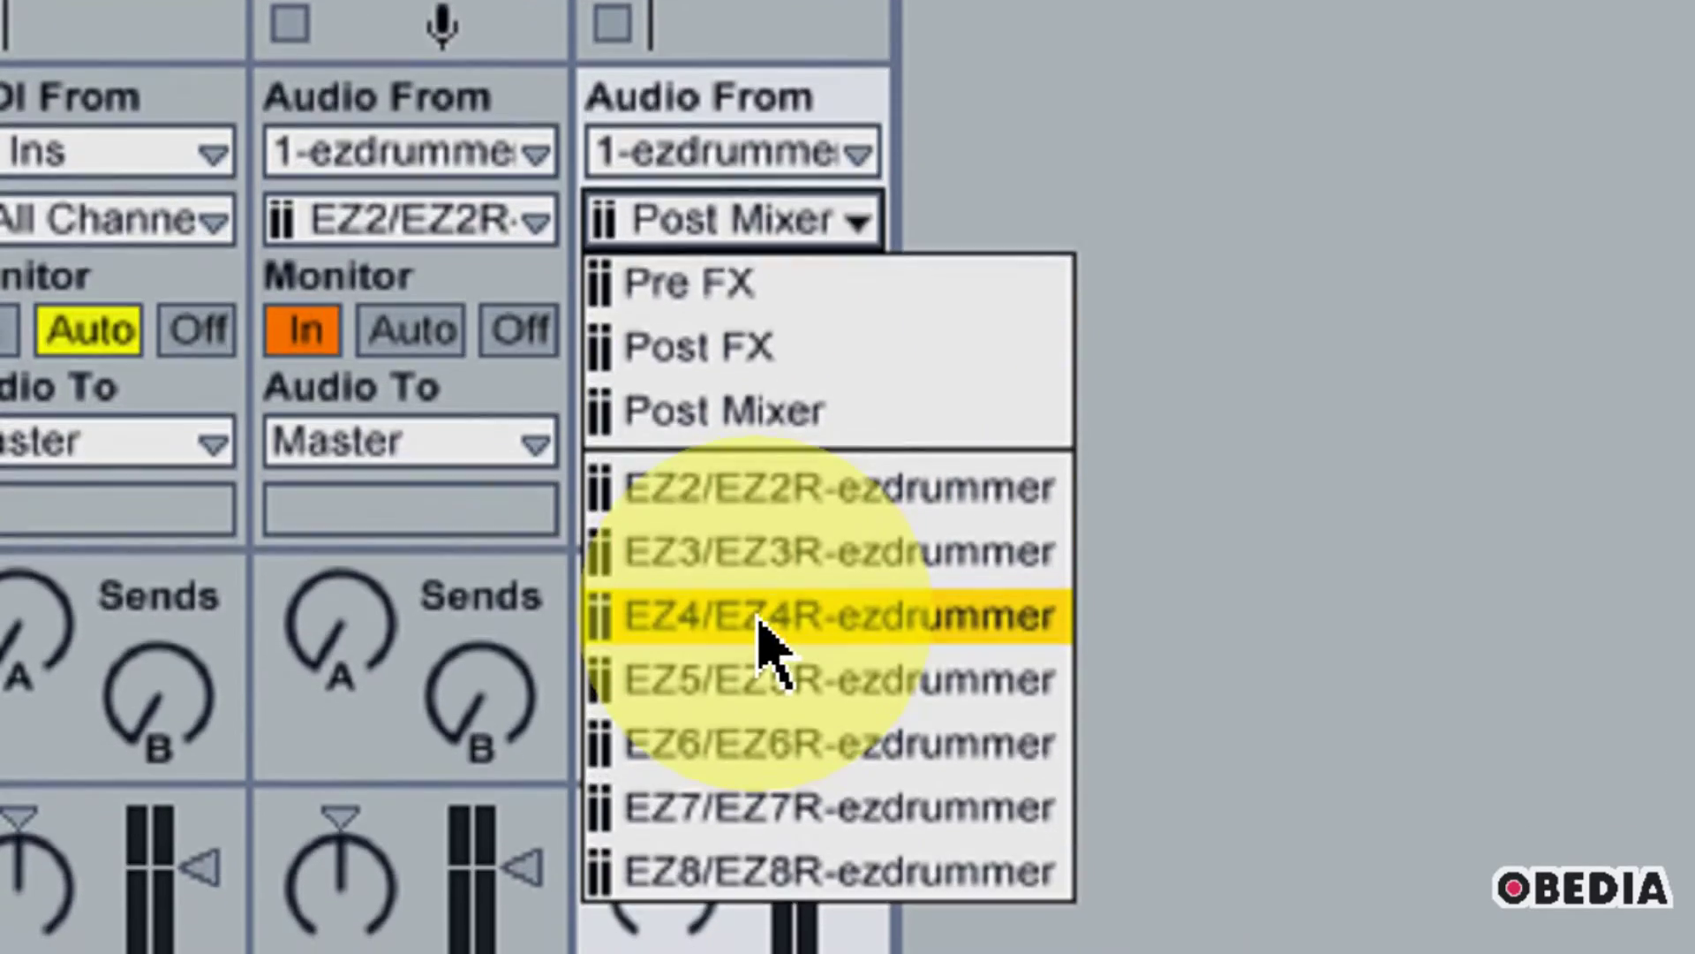
pyautogui.click(761, 652)
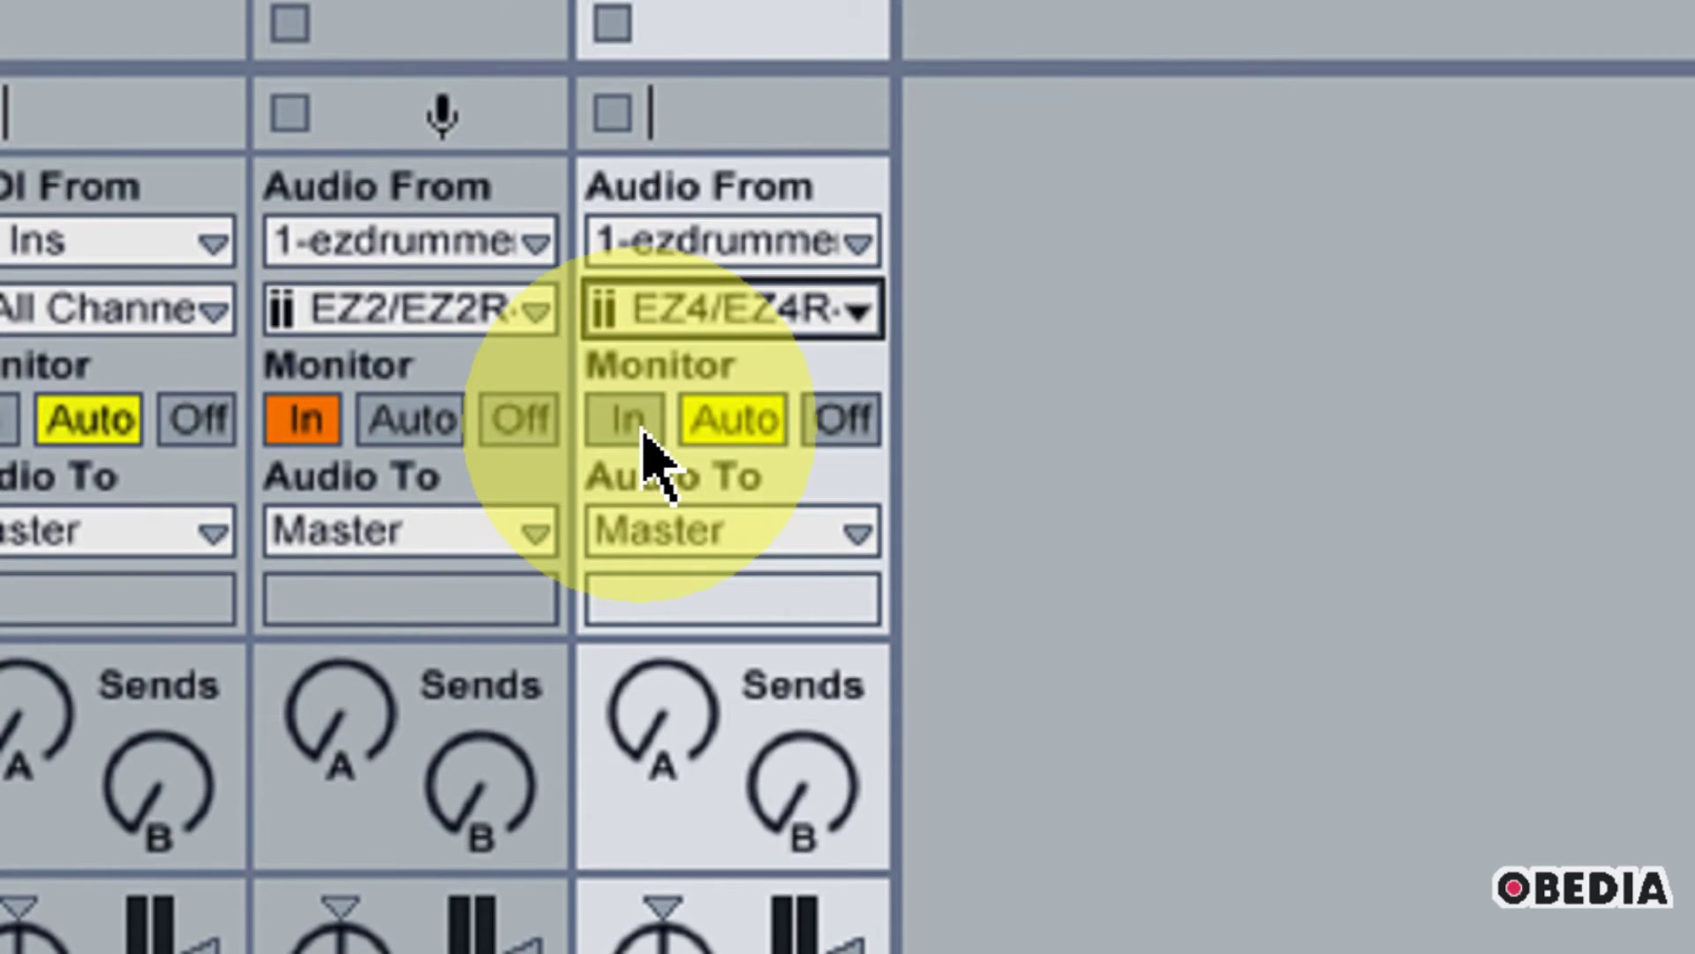
pyautogui.click(626, 419)
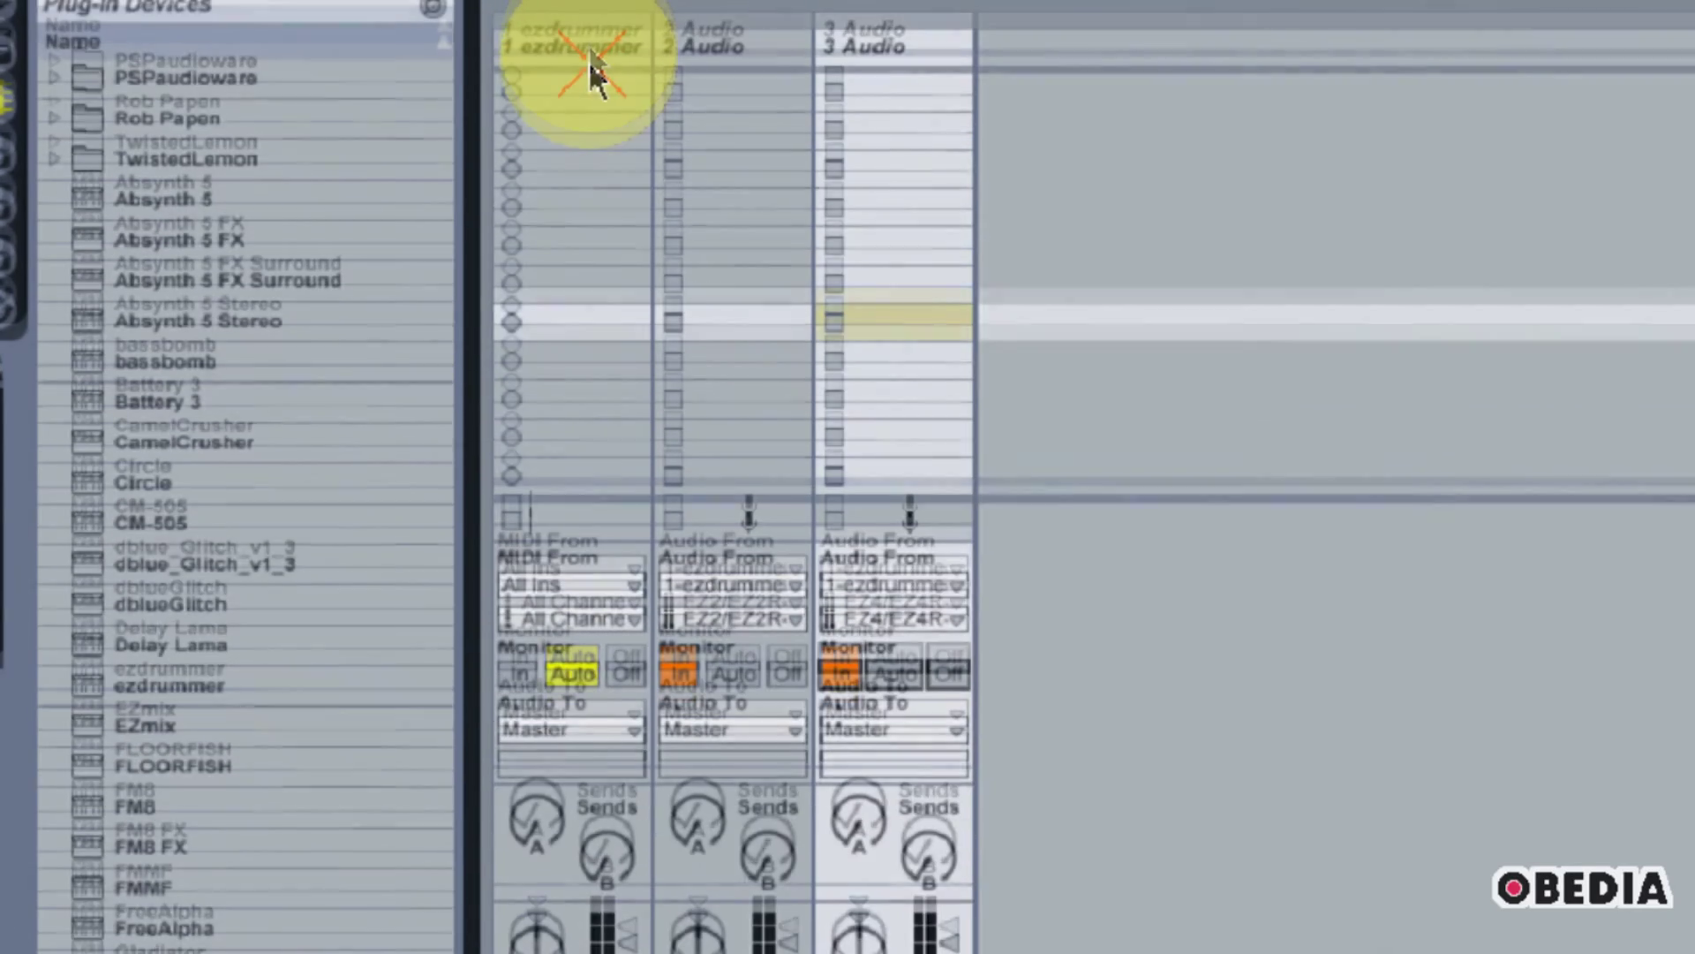
# - Show the EZdrummer kit over the mixer and hit the cymbal and tom to check each track's meter
pyautogui.click(589, 1)
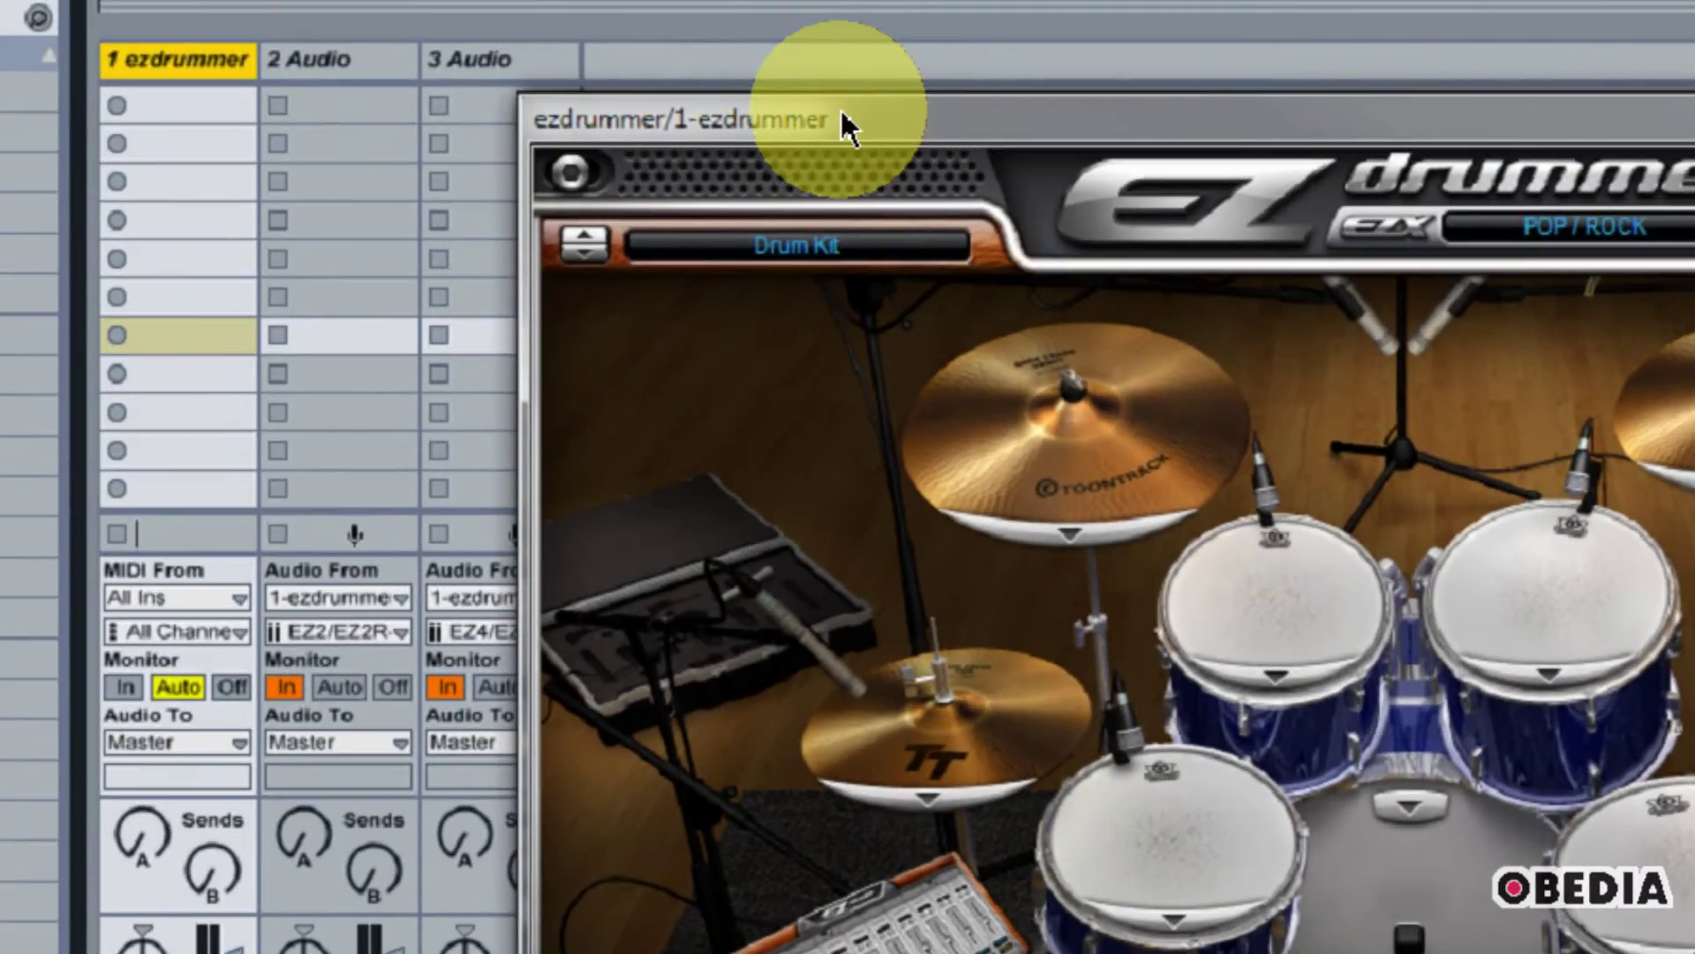
pyautogui.moveTo(993, 124); pyautogui.dragTo(1091, 142)
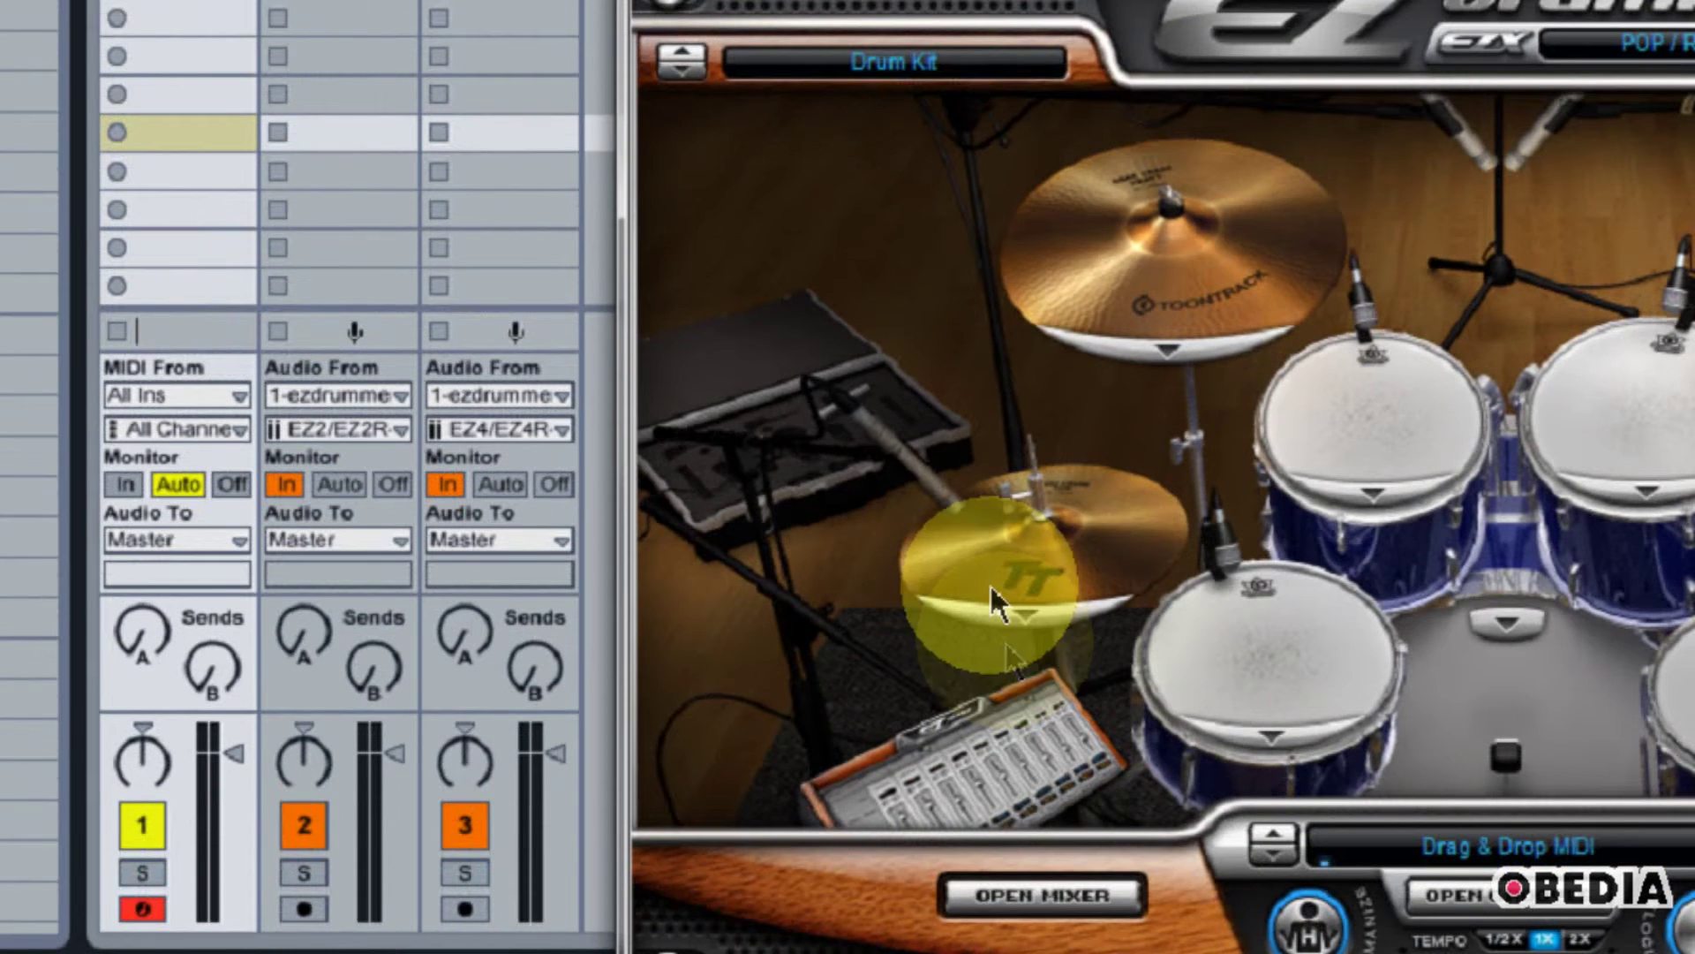
pyautogui.click(993, 575)
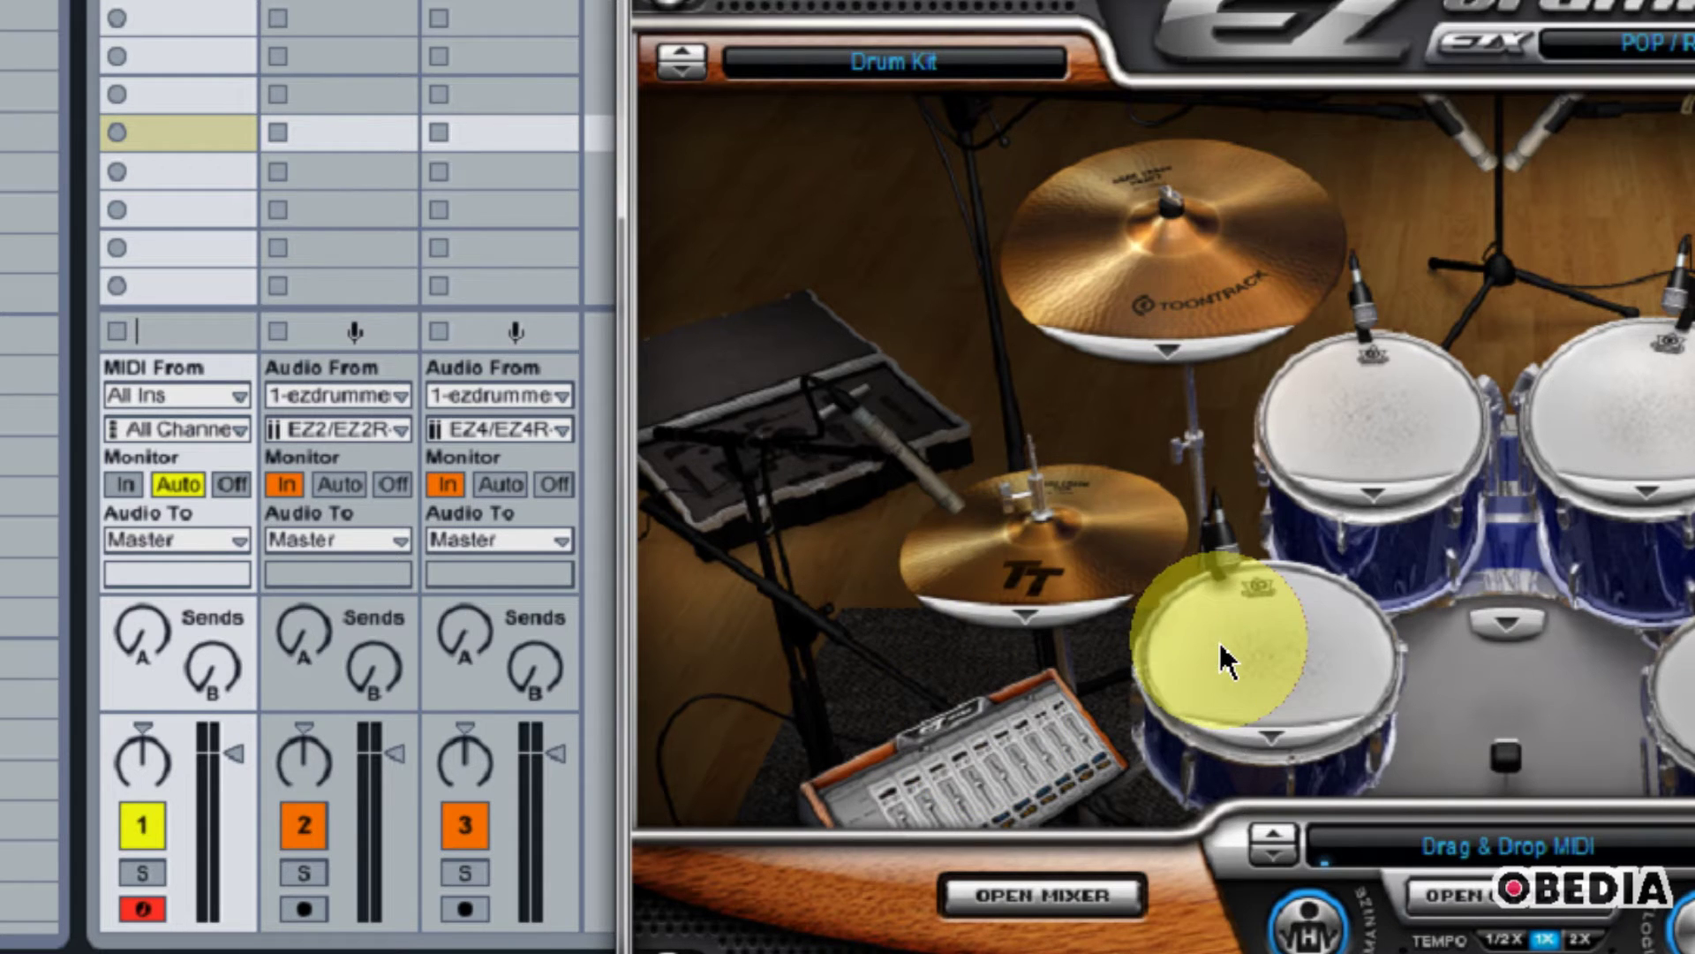
pyautogui.click(1269, 661)
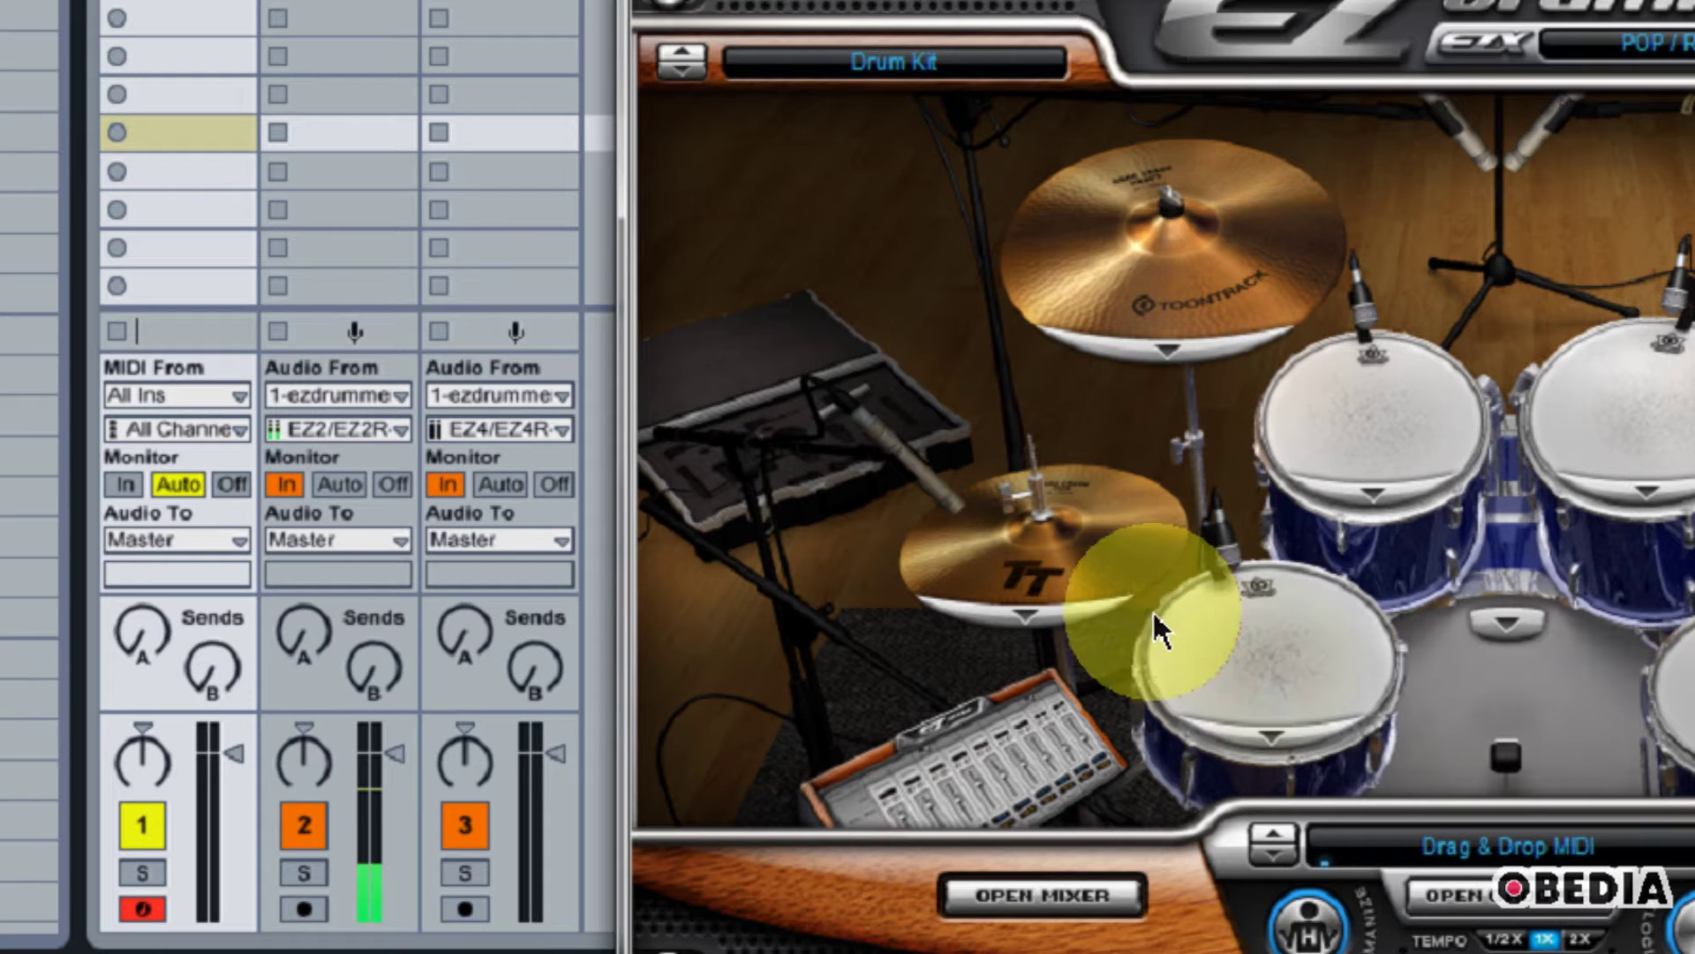
pyautogui.click(1110, 579)
pyautogui.click(1485, 717)
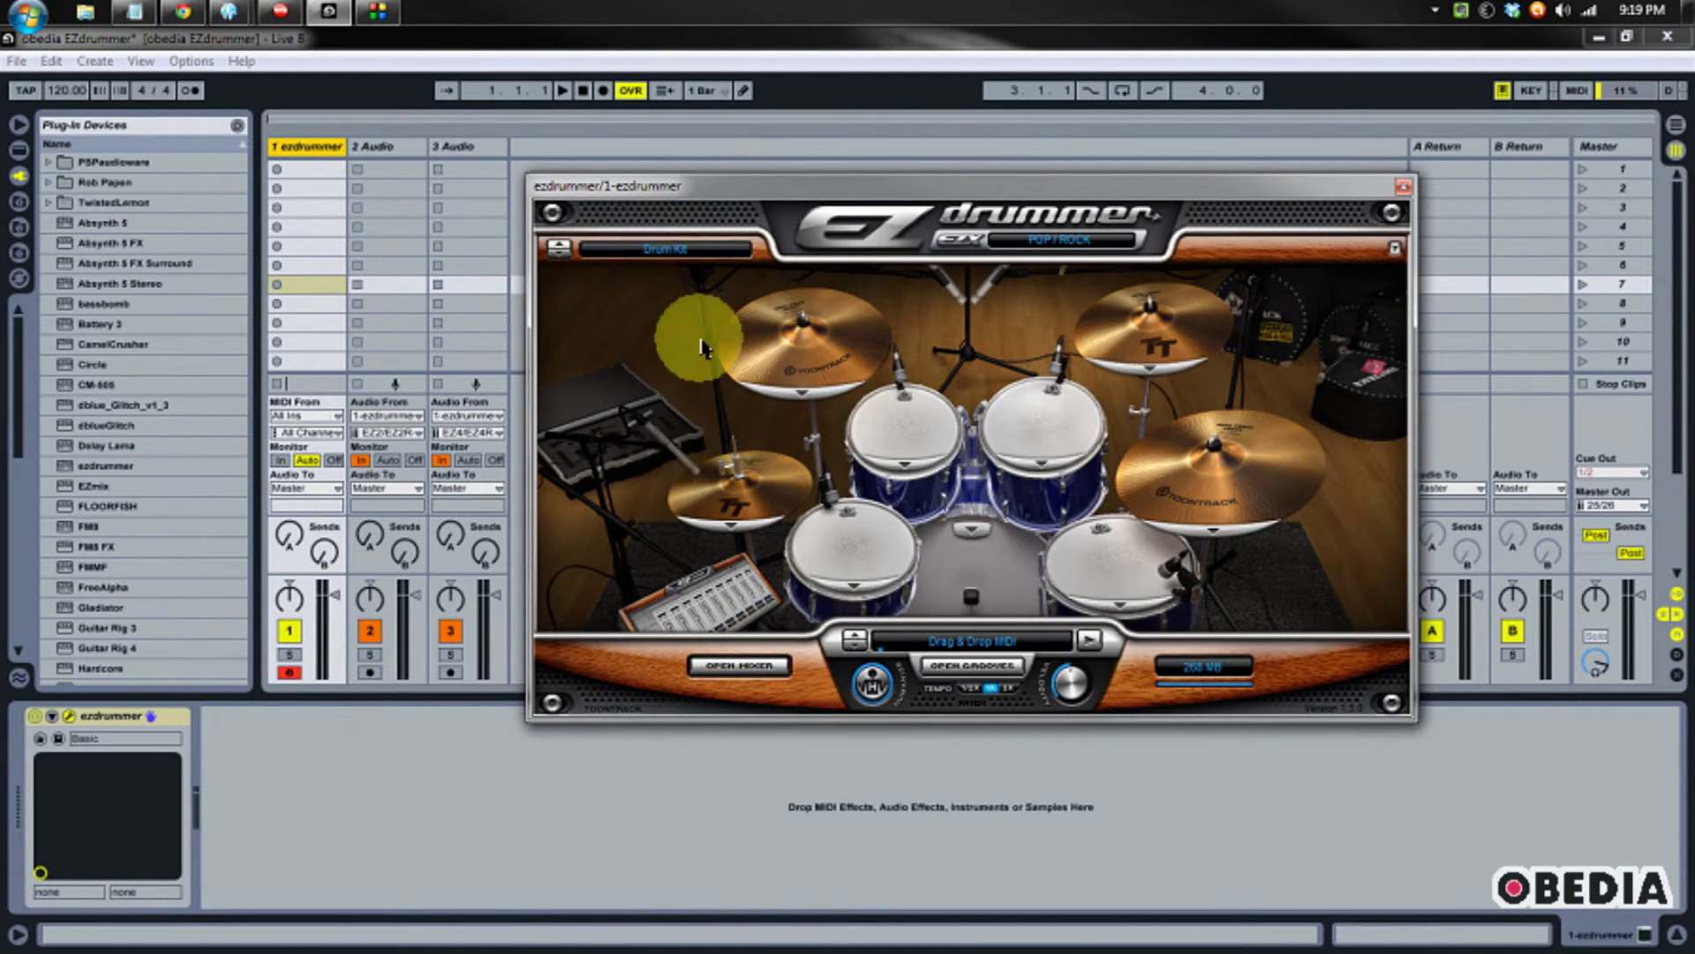
# - Drop CamelCrusher onto the 2 Audio track, then bring the EZdrummer kit window back up
pyautogui.moveTo(664, 188); pyautogui.dragTo(668, 150)
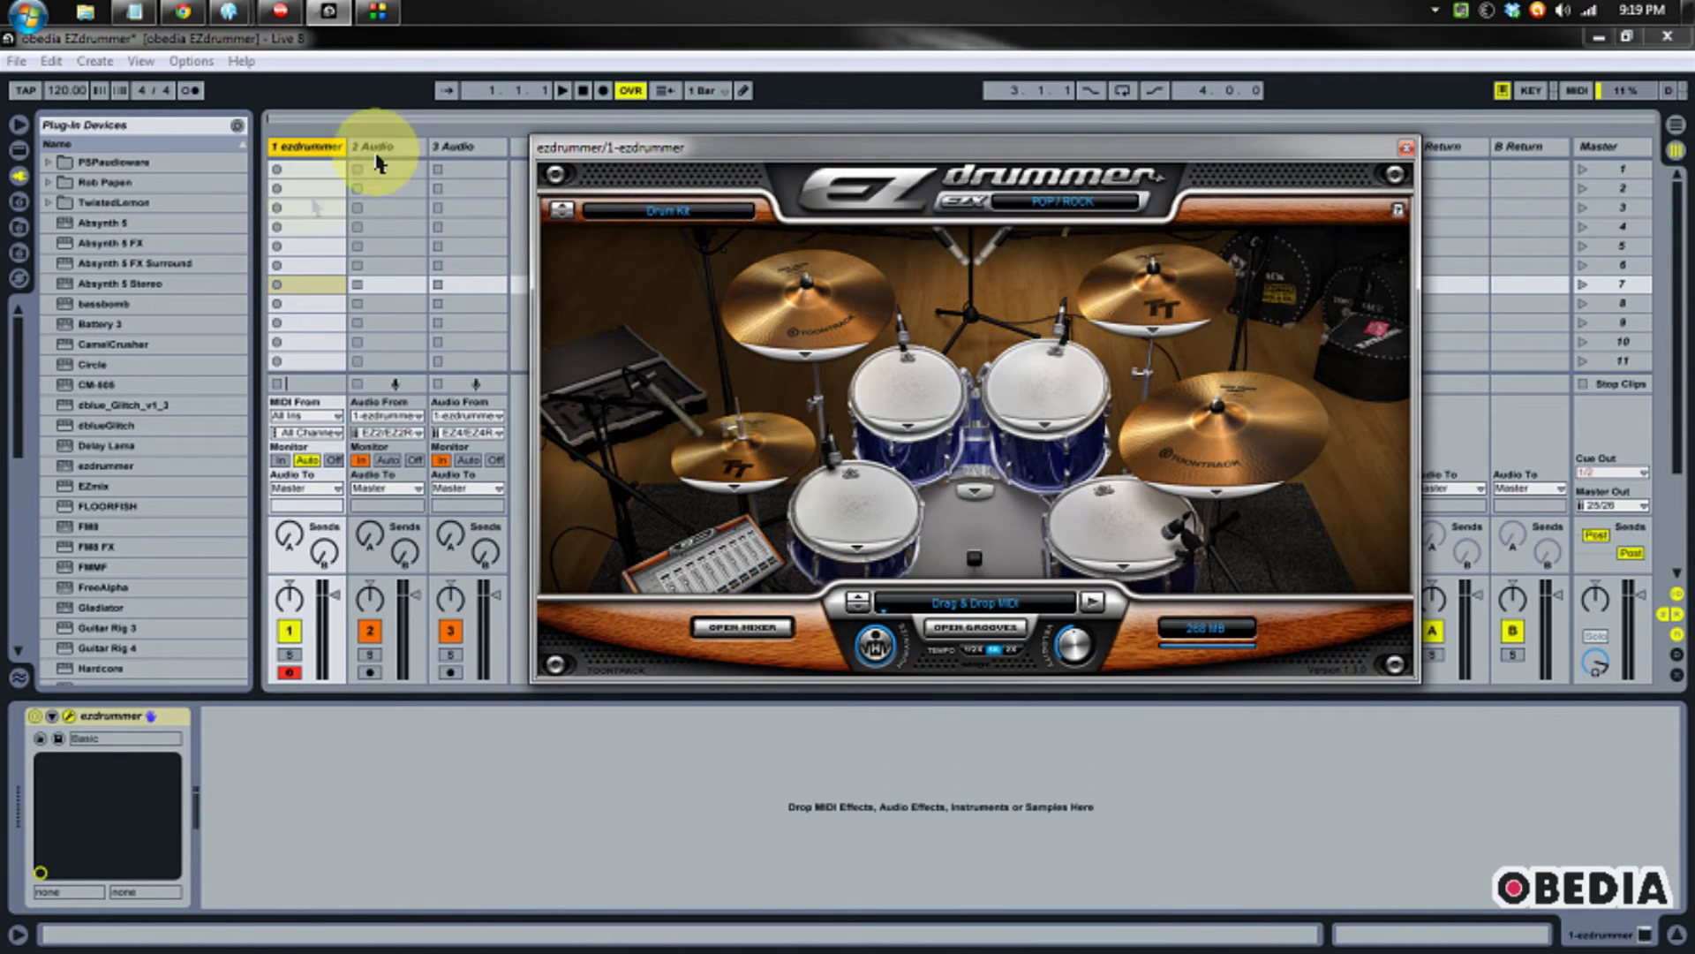
pyautogui.moveTo(107, 344); pyautogui.dragTo(395, 158)
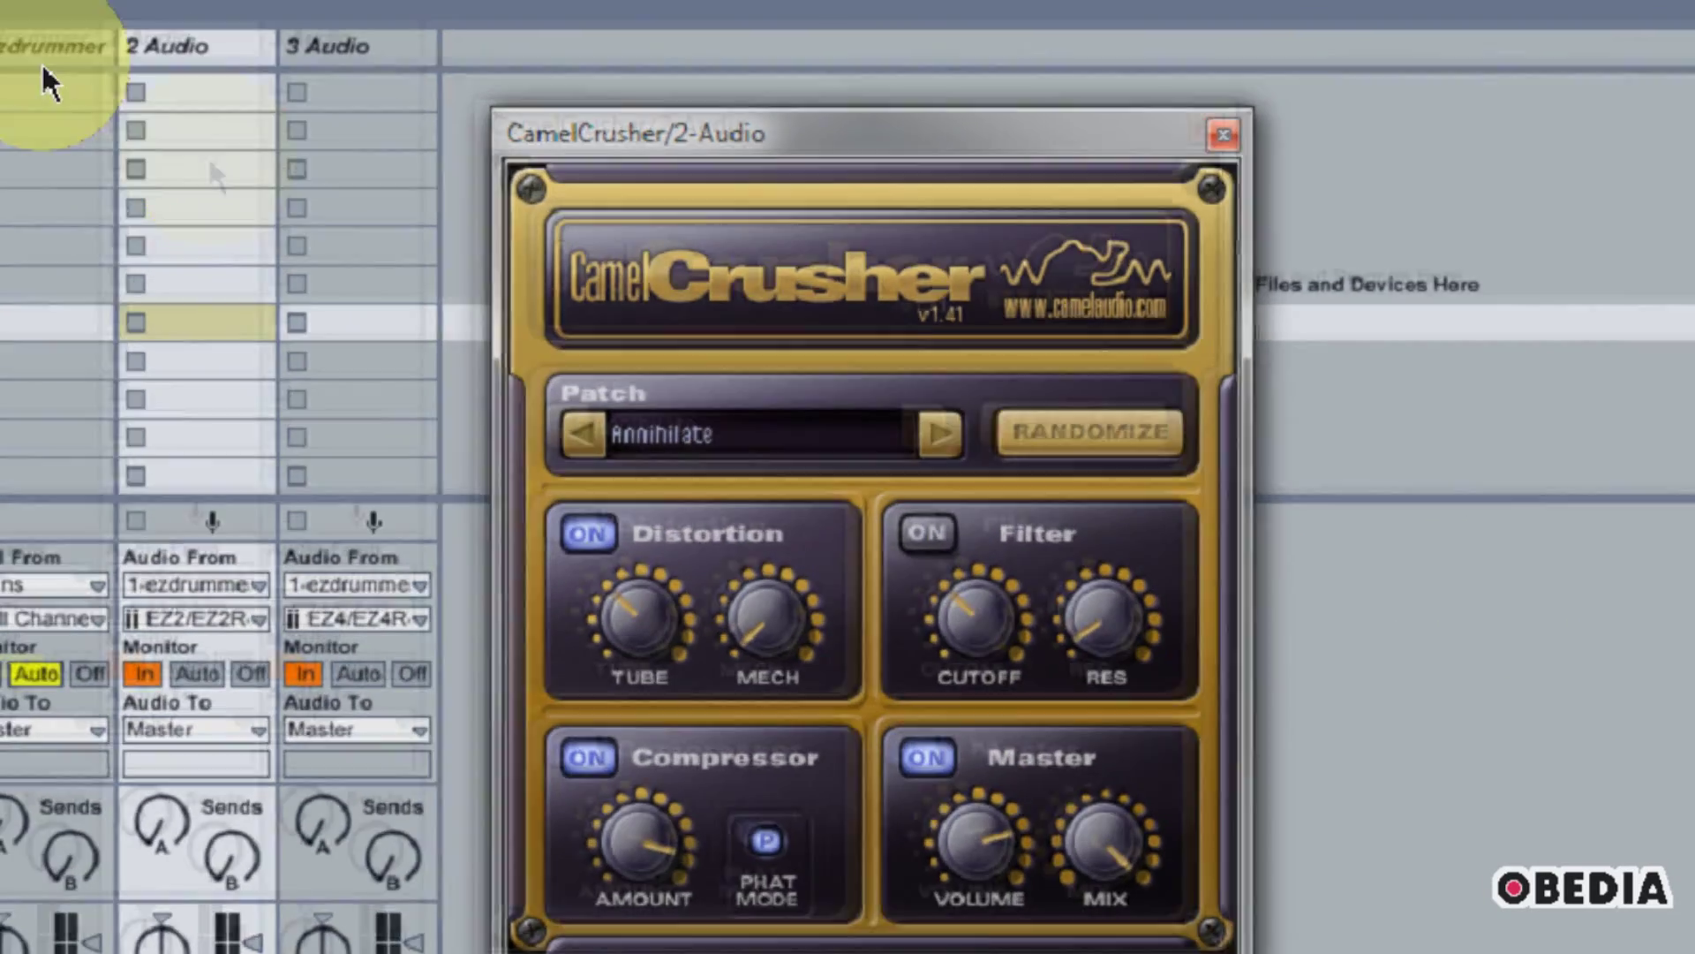
pyautogui.click(43, 63)
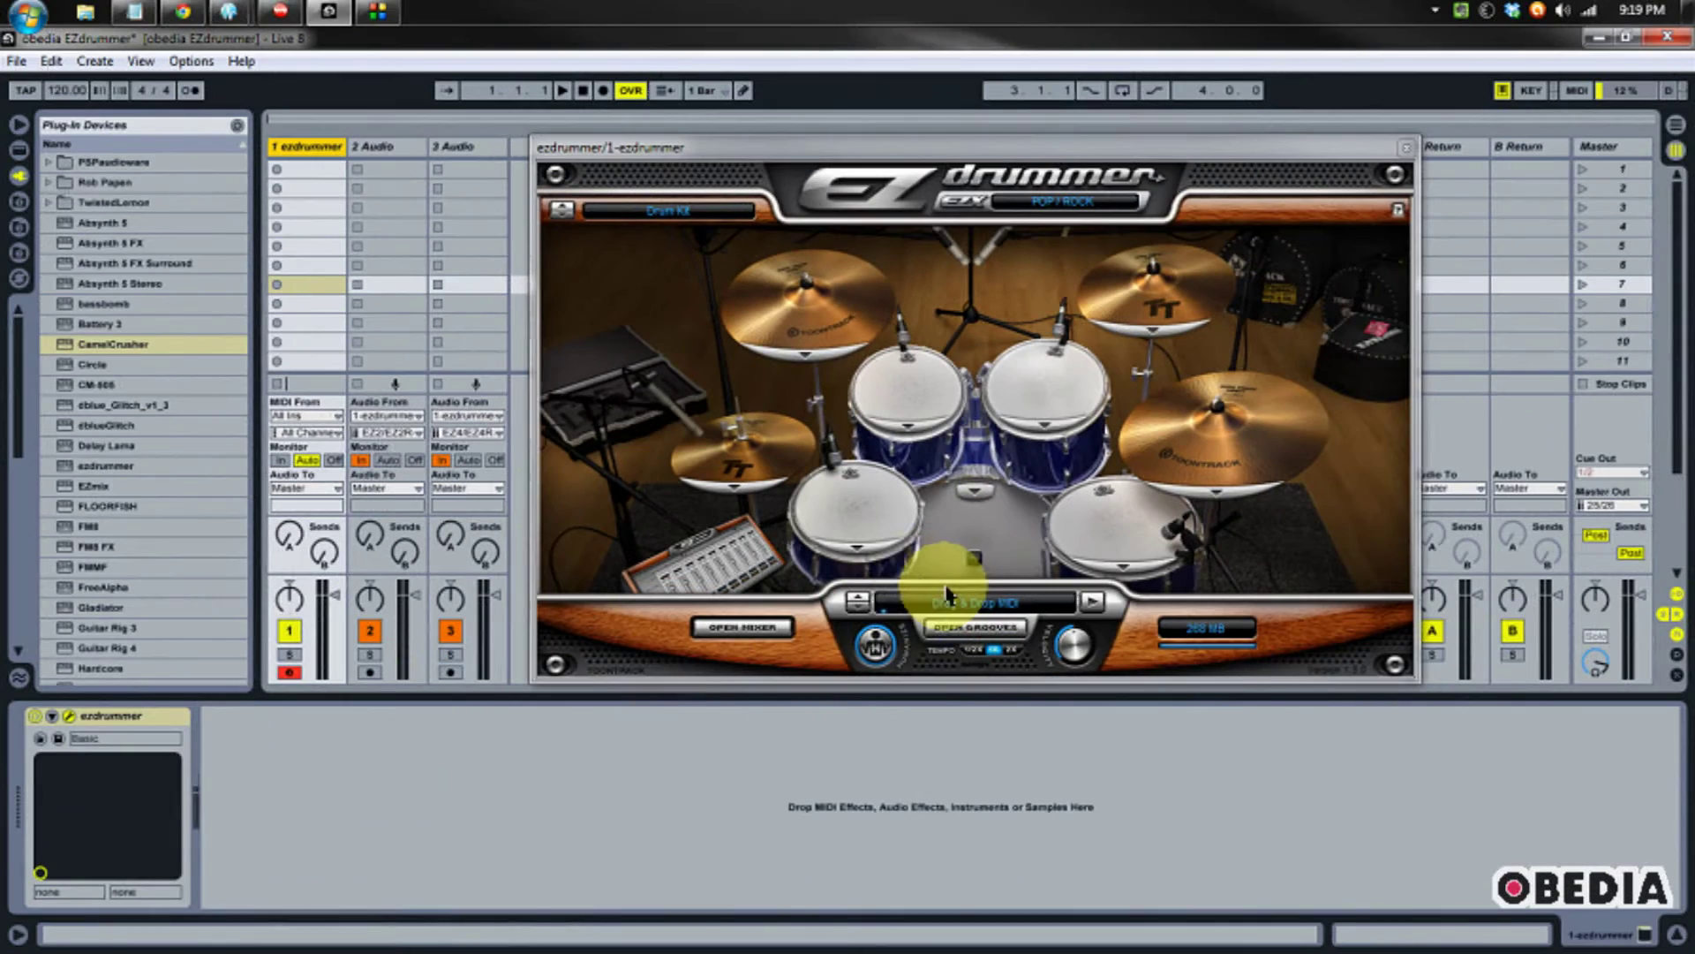
pyautogui.moveTo(863, 151); pyautogui.dragTo(794, 175)
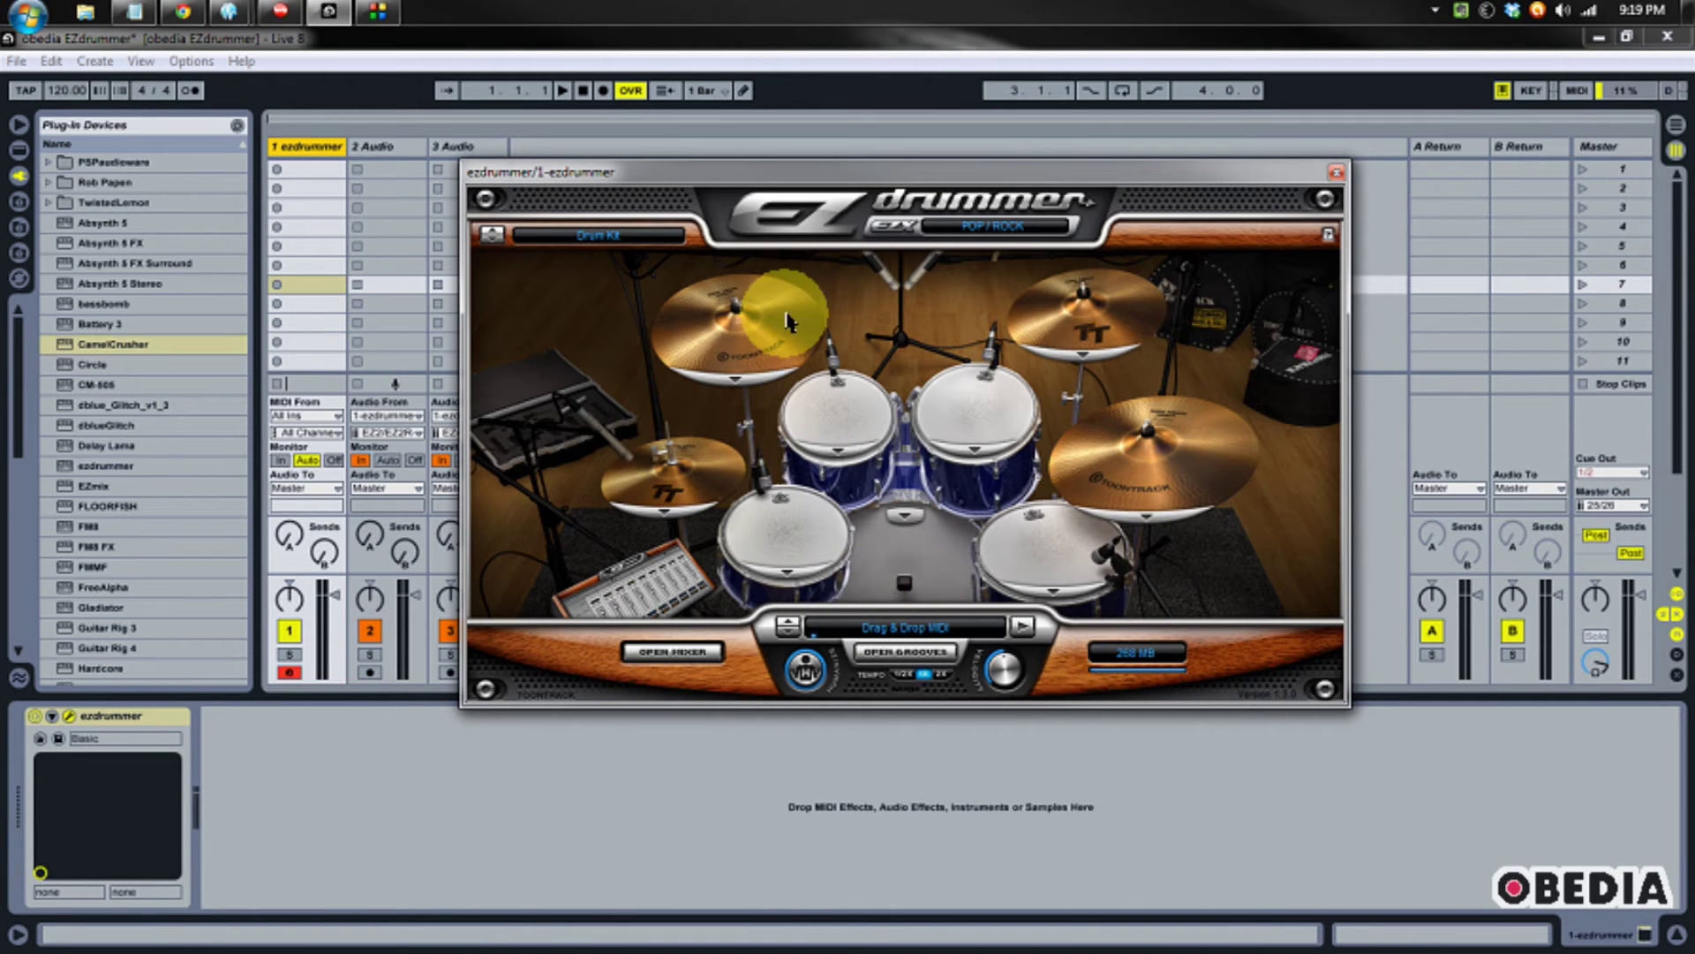
pyautogui.moveTo(681, 171); pyautogui.dragTo(712, 159)
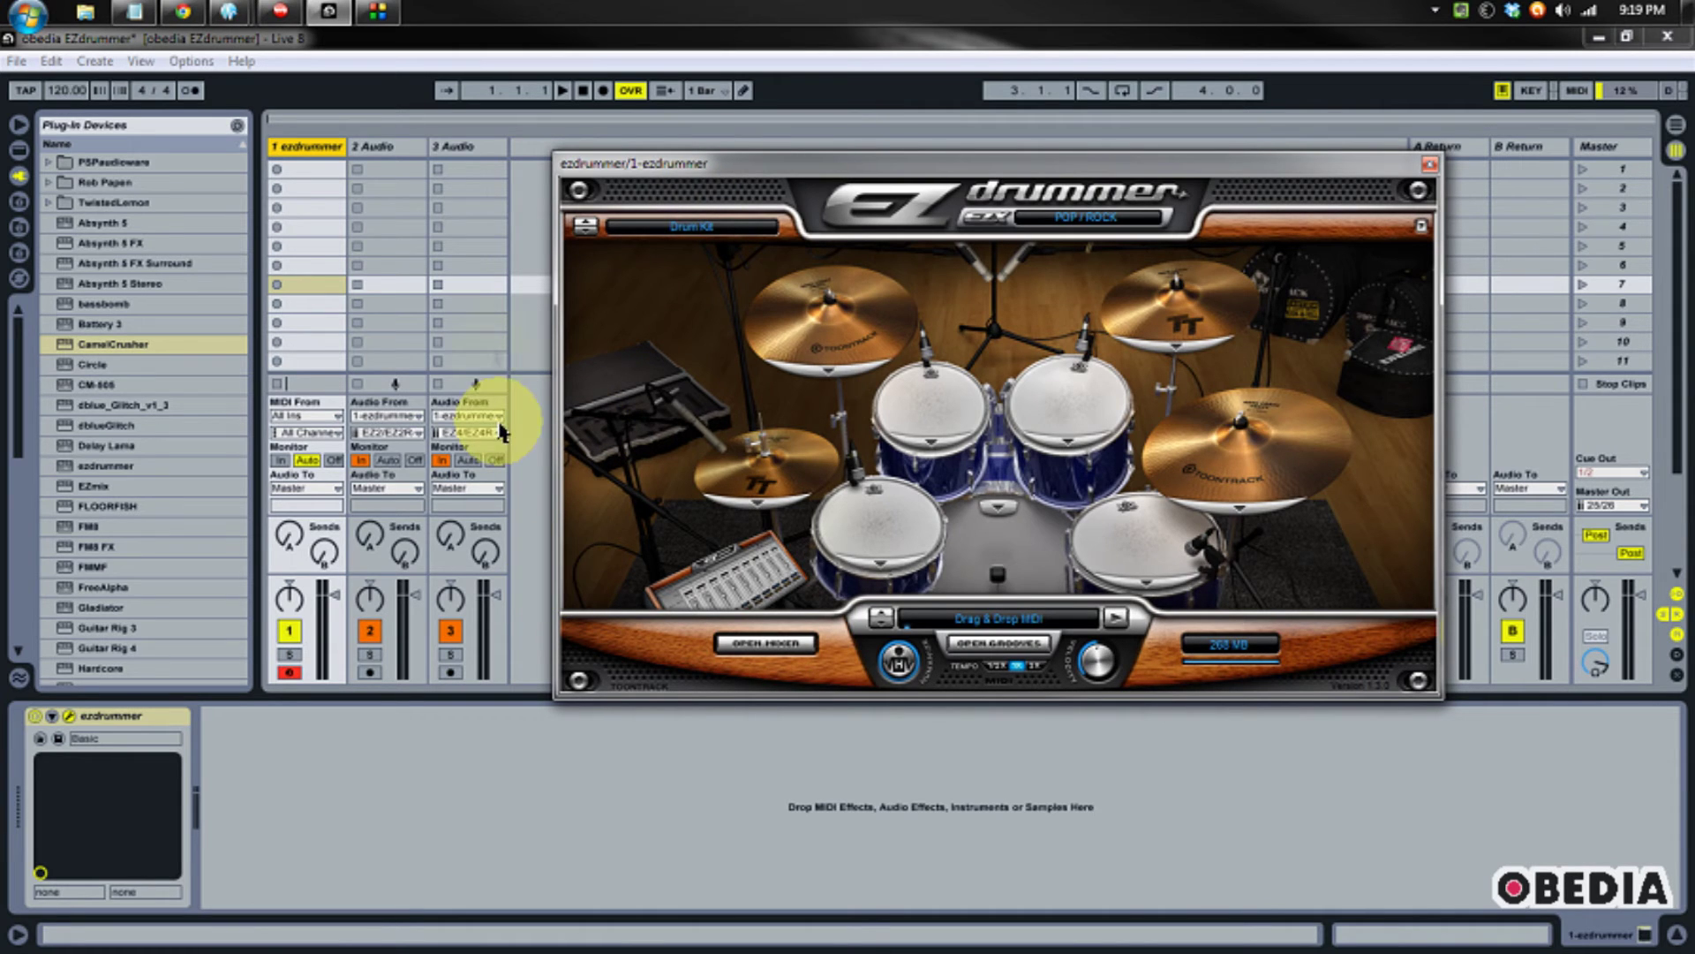
pyautogui.click(615, 168)
pyautogui.moveTo(615, 167); pyautogui.dragTo(596, 161)
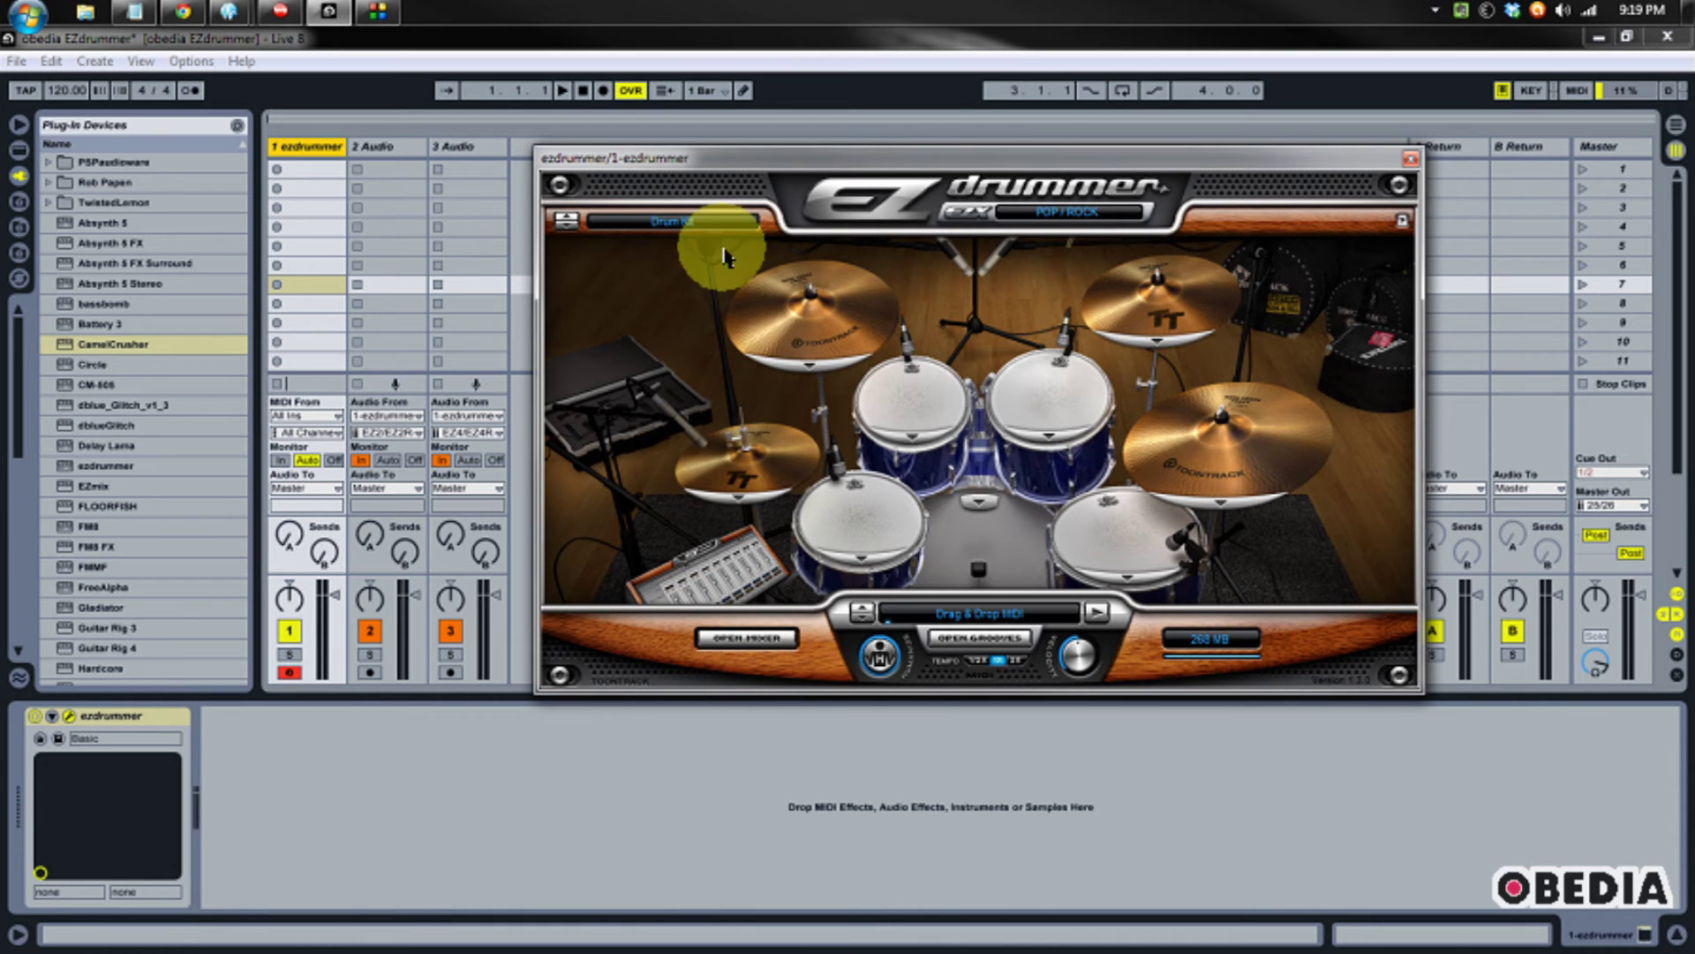
pyautogui.moveTo(685, 166); pyautogui.dragTo(671, 166)
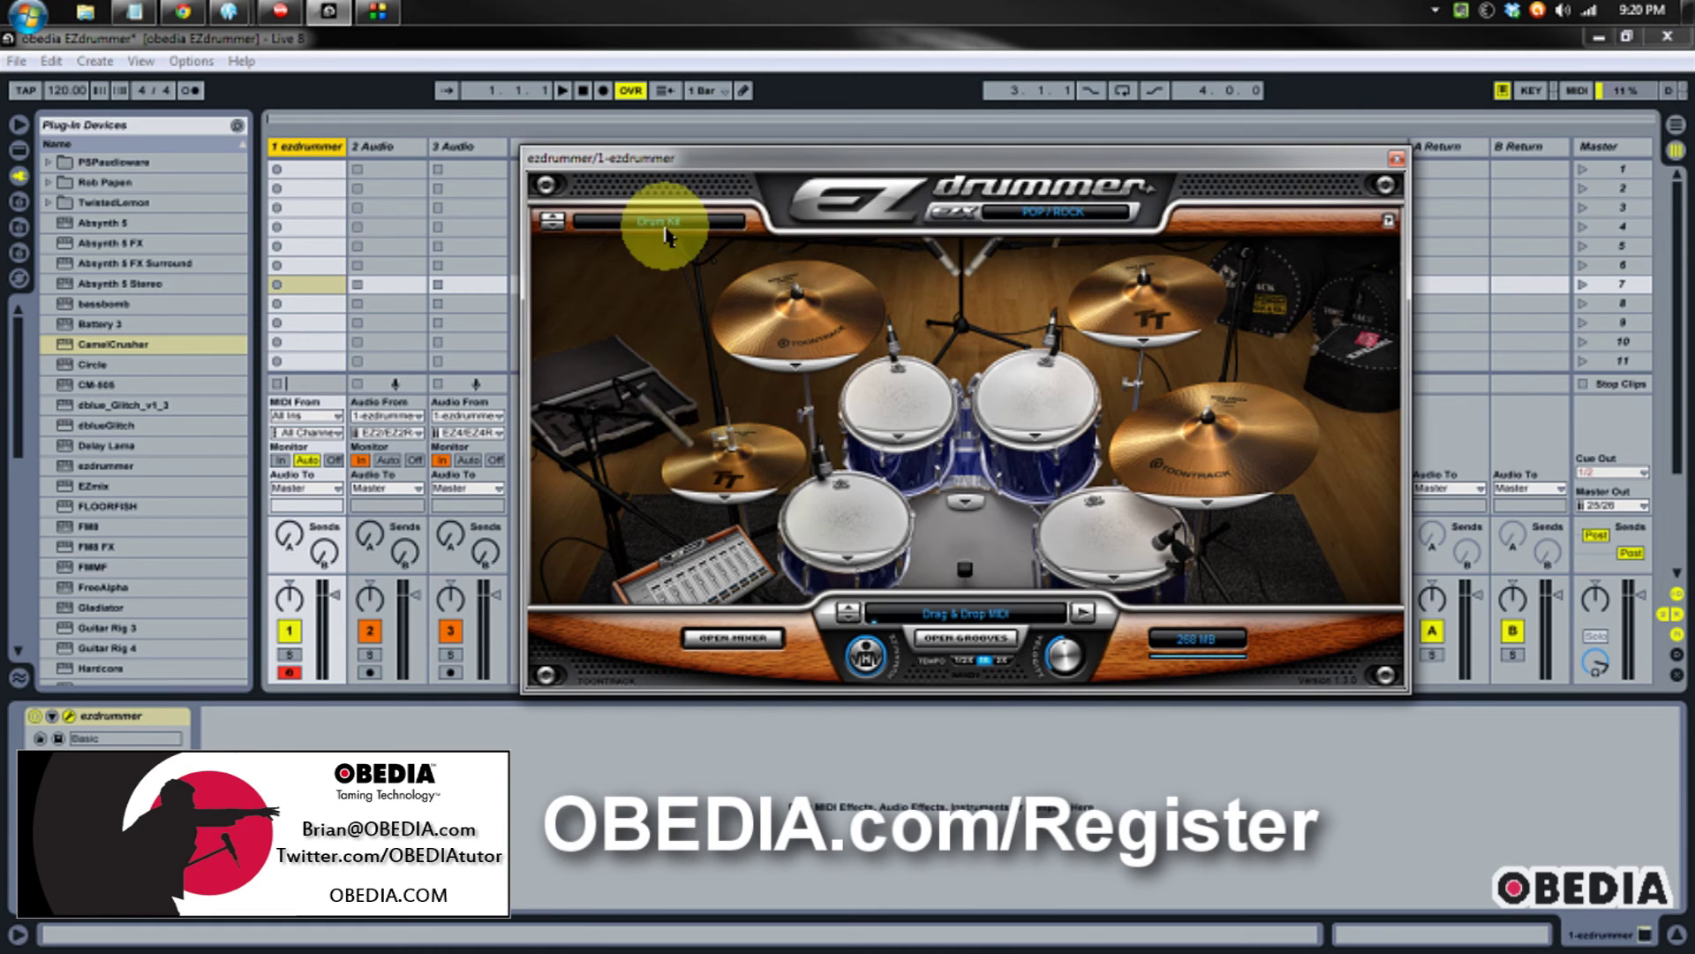
pyautogui.moveTo(640, 159)
pyautogui.mouseDown()
pyautogui.moveTo(605, 152)
pyautogui.moveTo(644, 151)
pyautogui.moveTo(639, 177)
pyautogui.mouseUp()
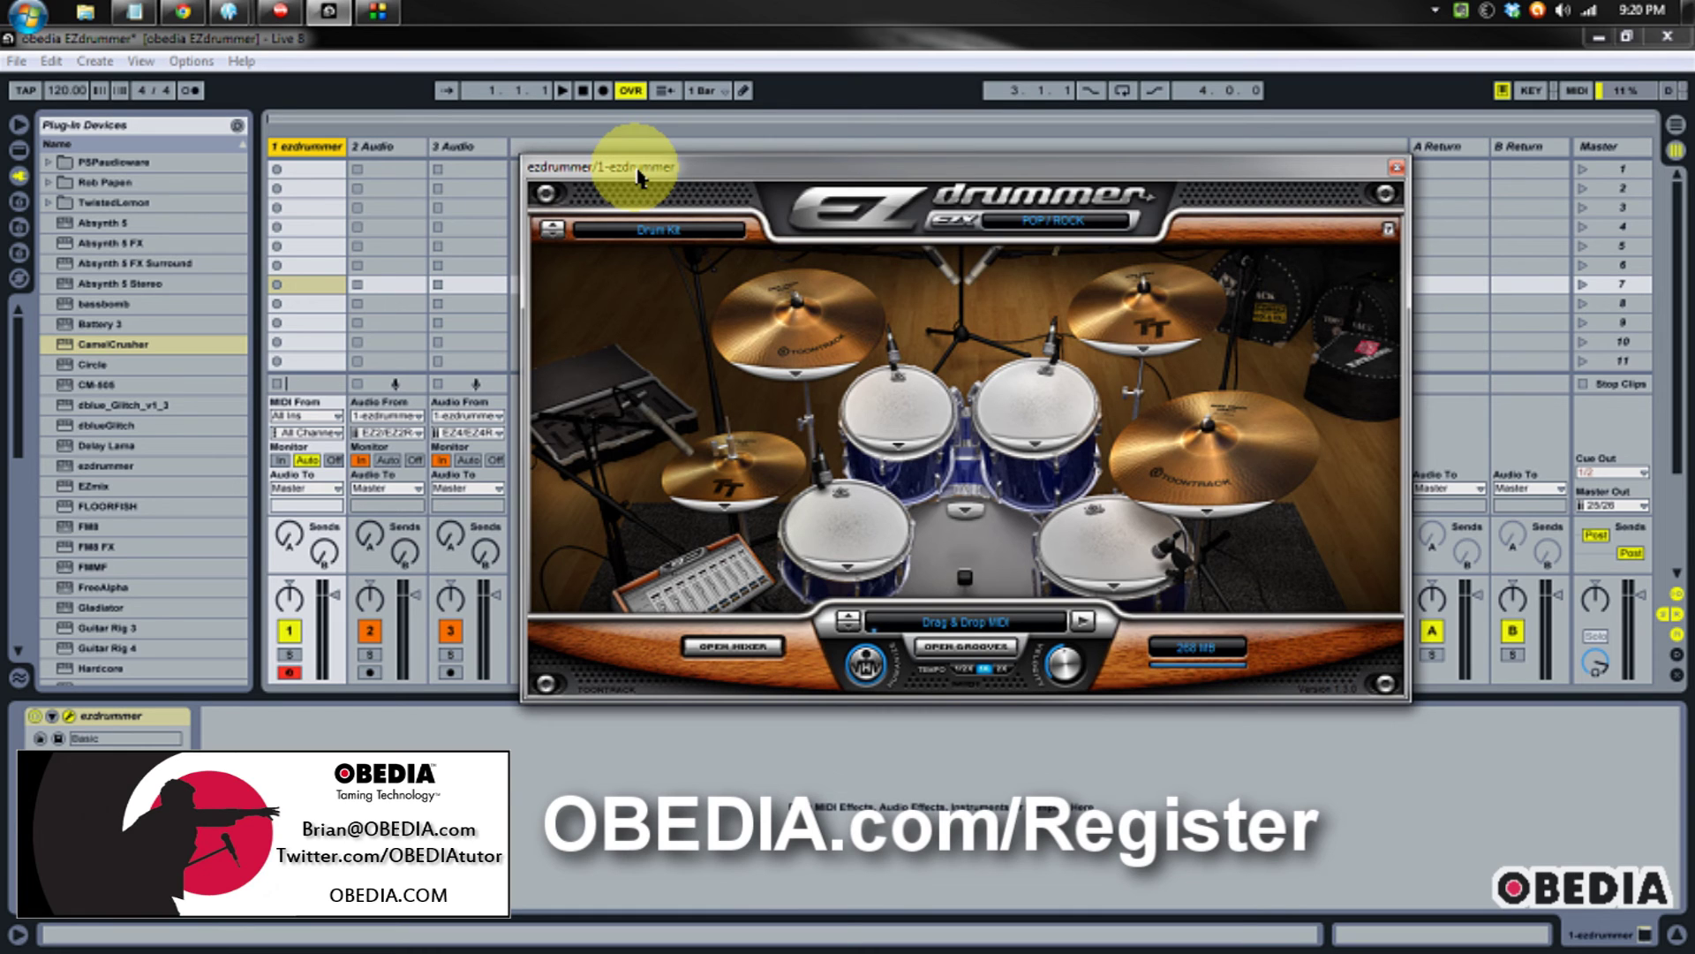
pyautogui.moveTo(639, 177)
pyautogui.mouseDown()
pyautogui.moveTo(620, 181)
pyautogui.moveTo(635, 172)
pyautogui.mouseUp()
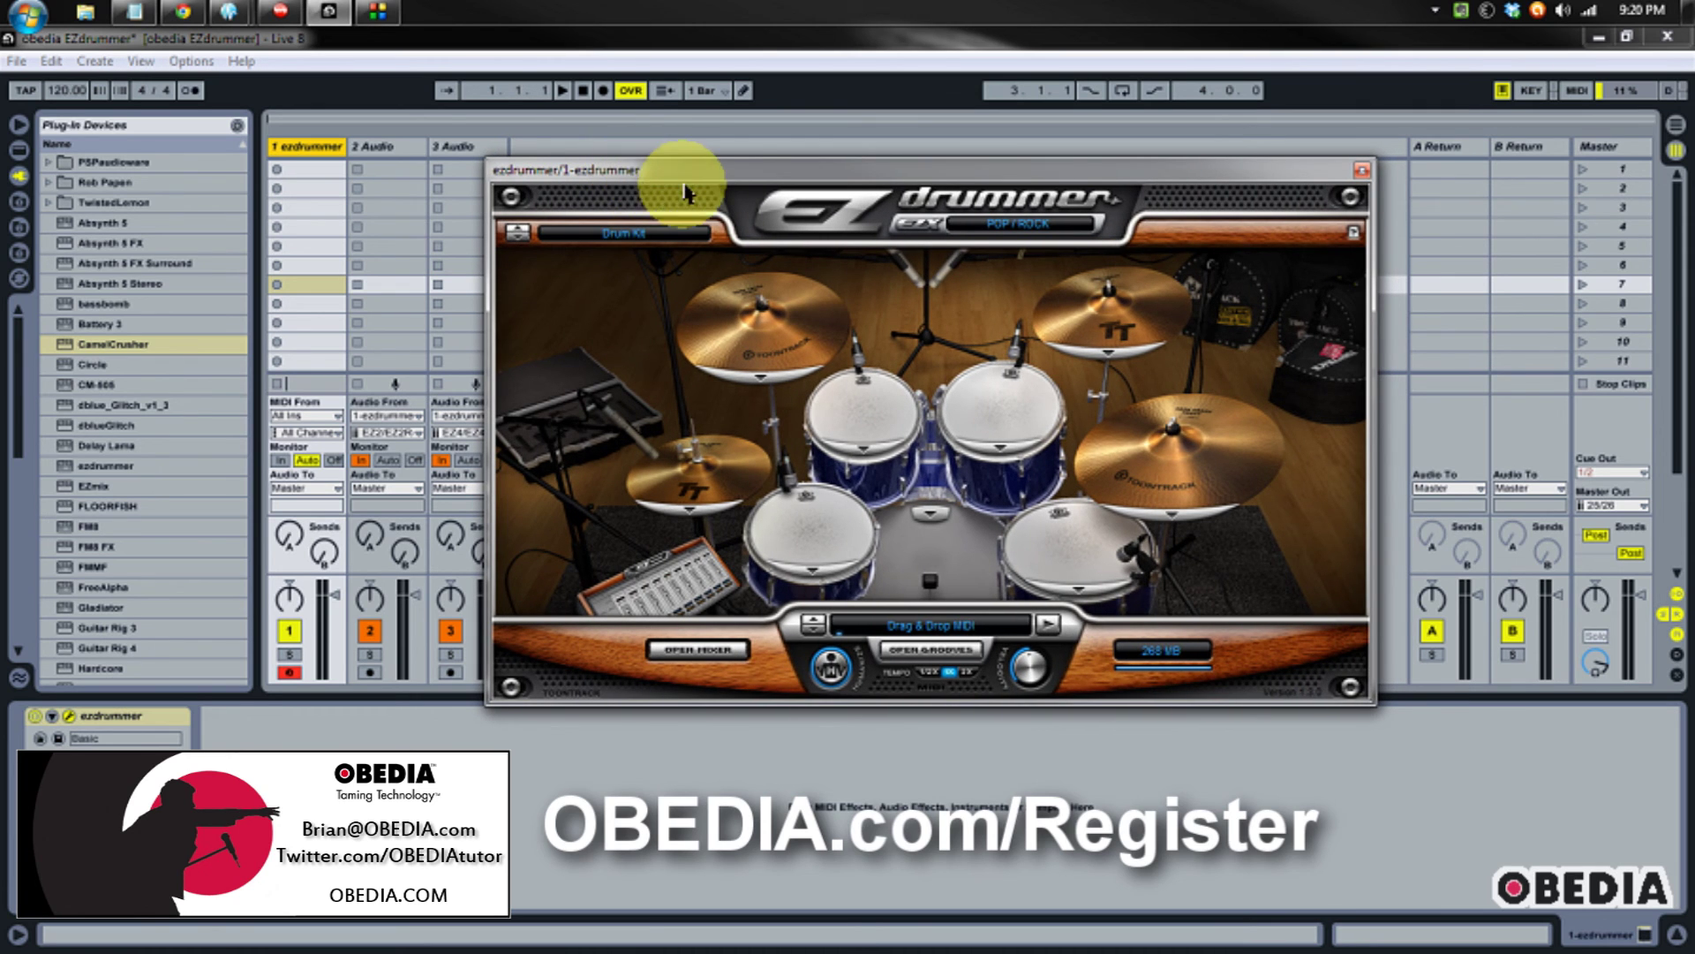
pyautogui.moveTo(730, 172); pyautogui.dragTo(729, 161)
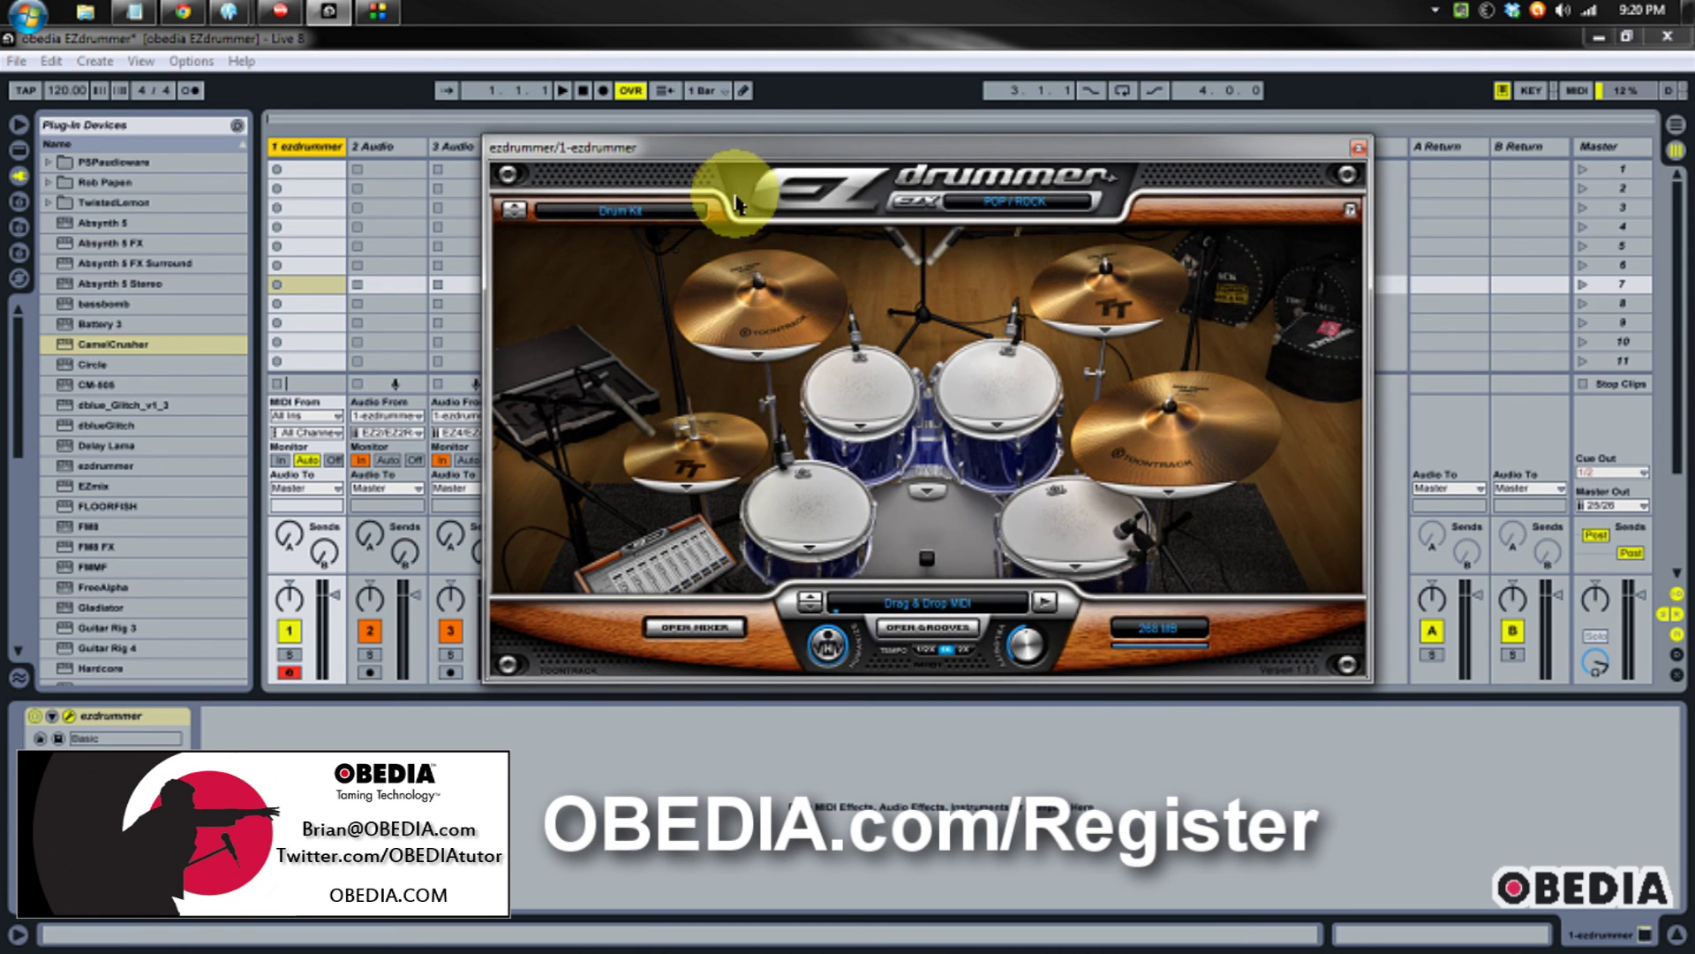